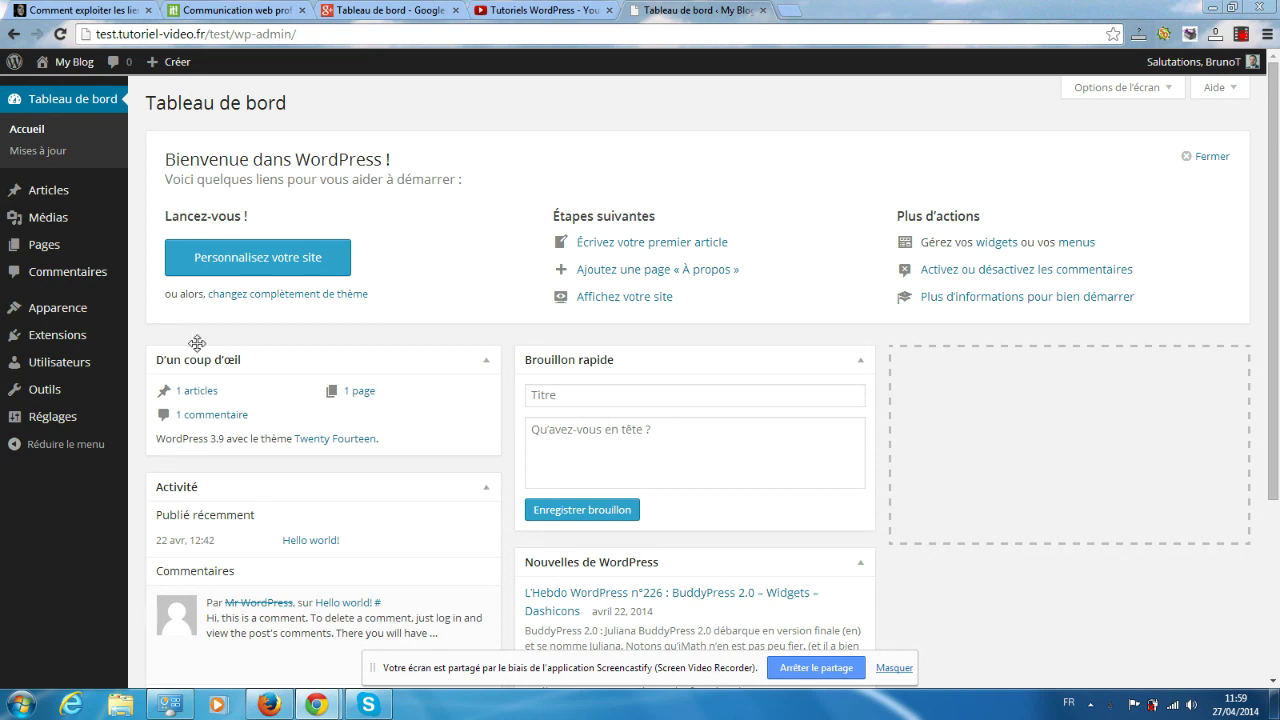
# - Search the directory of installable extensions for "wp backup"
pyautogui.moveTo(86, 202)
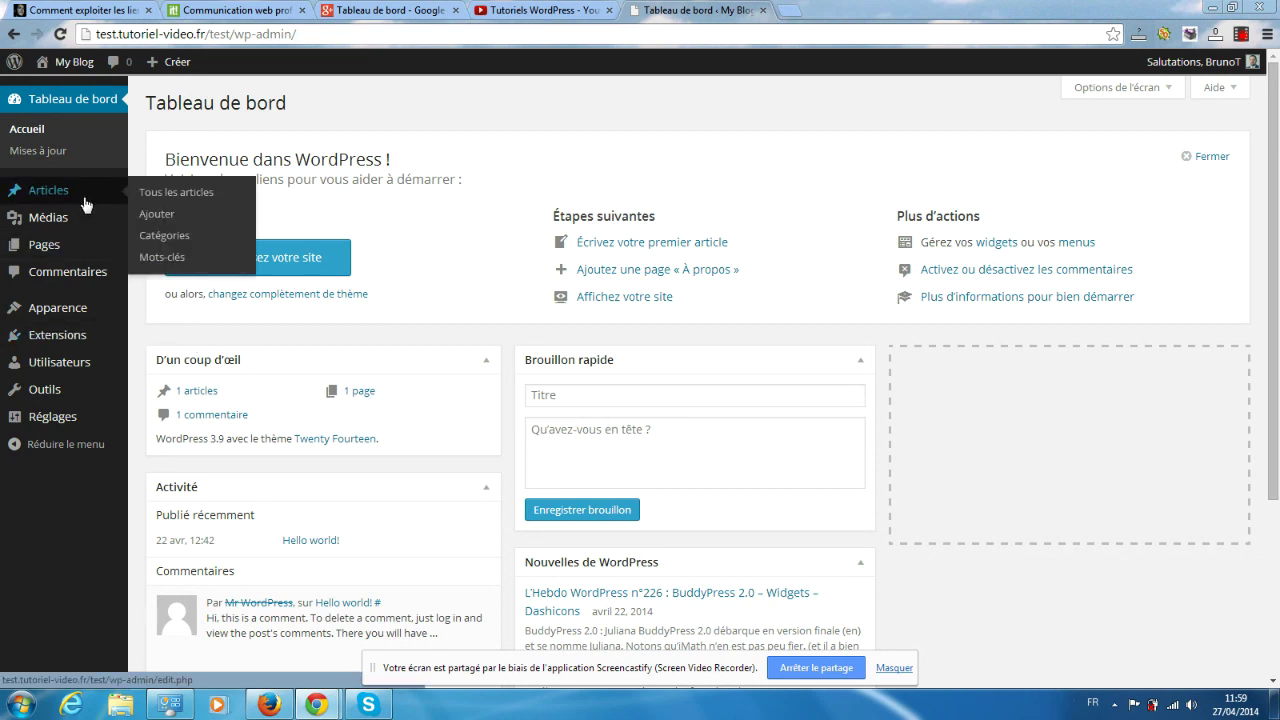
pyautogui.moveTo(68, 252)
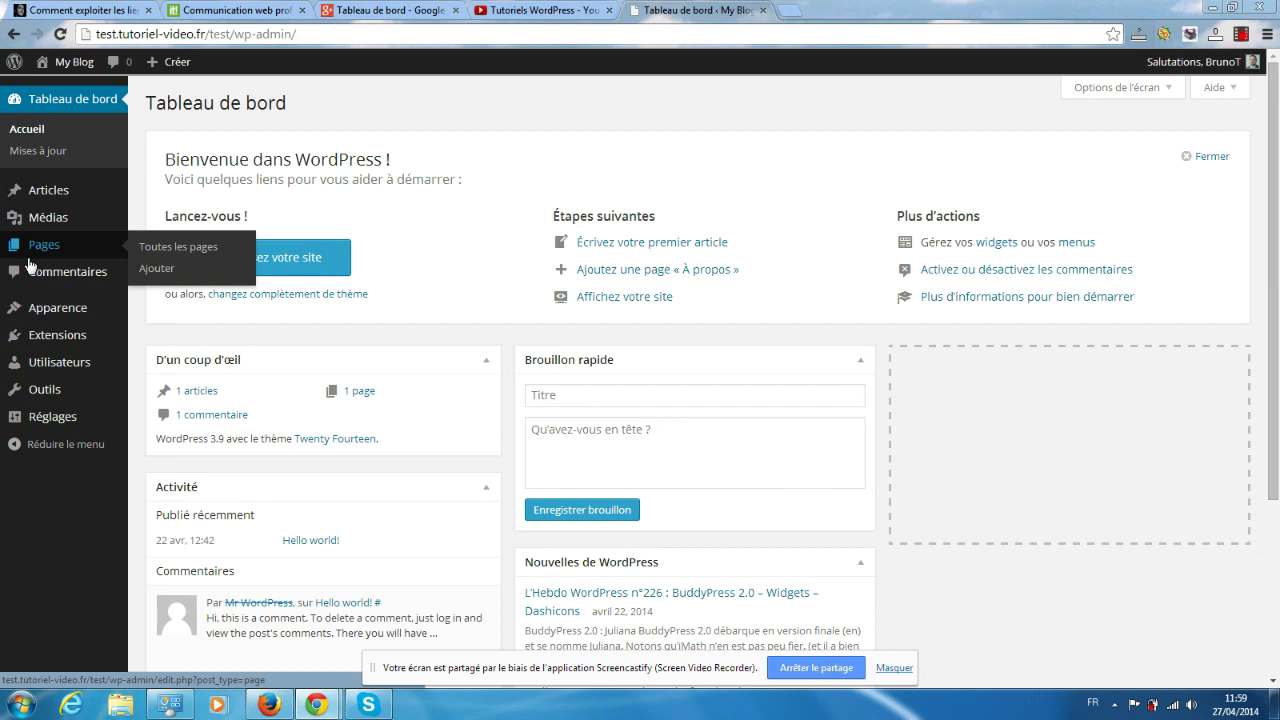
pyautogui.moveTo(36, 340)
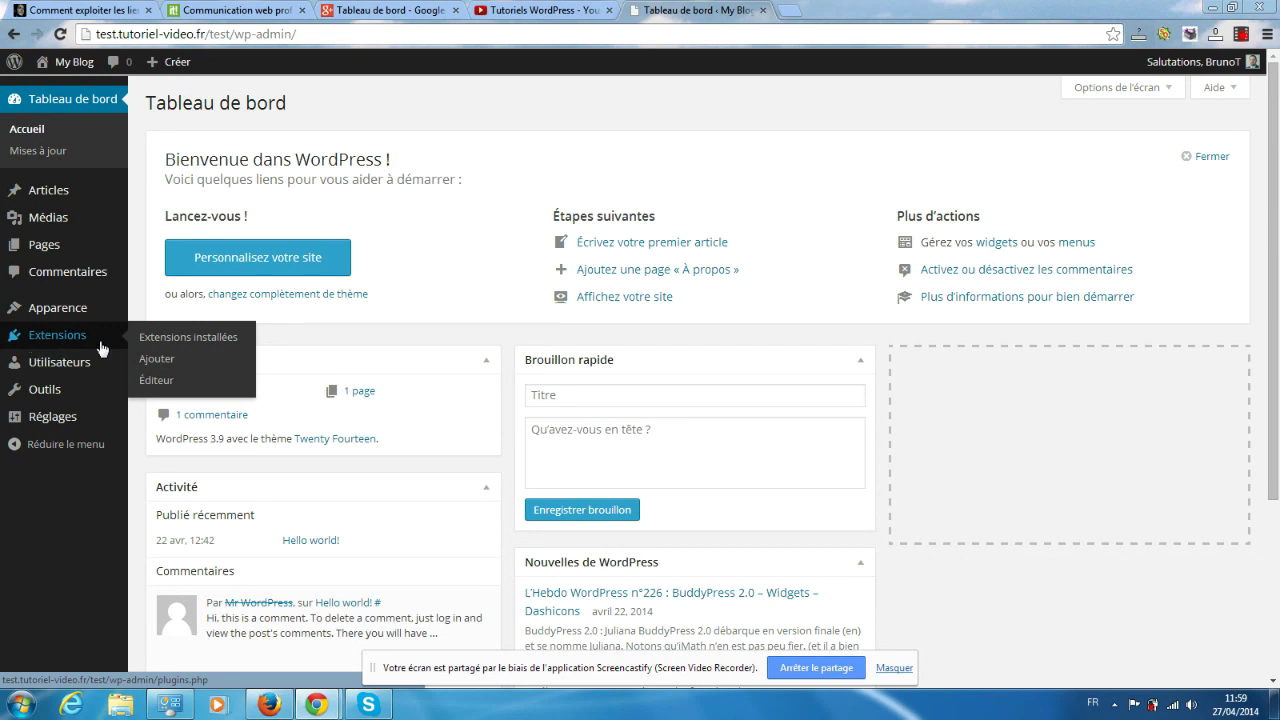
pyautogui.click(157, 361)
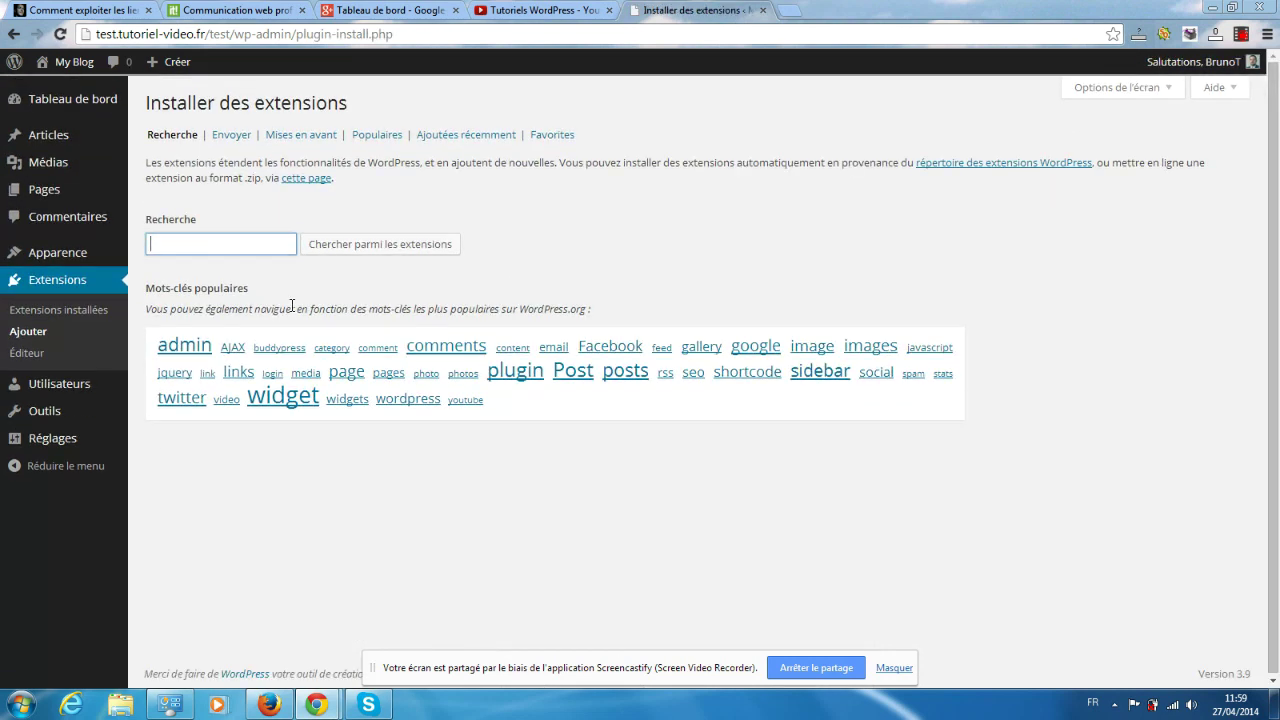
pyautogui.click(230, 240)
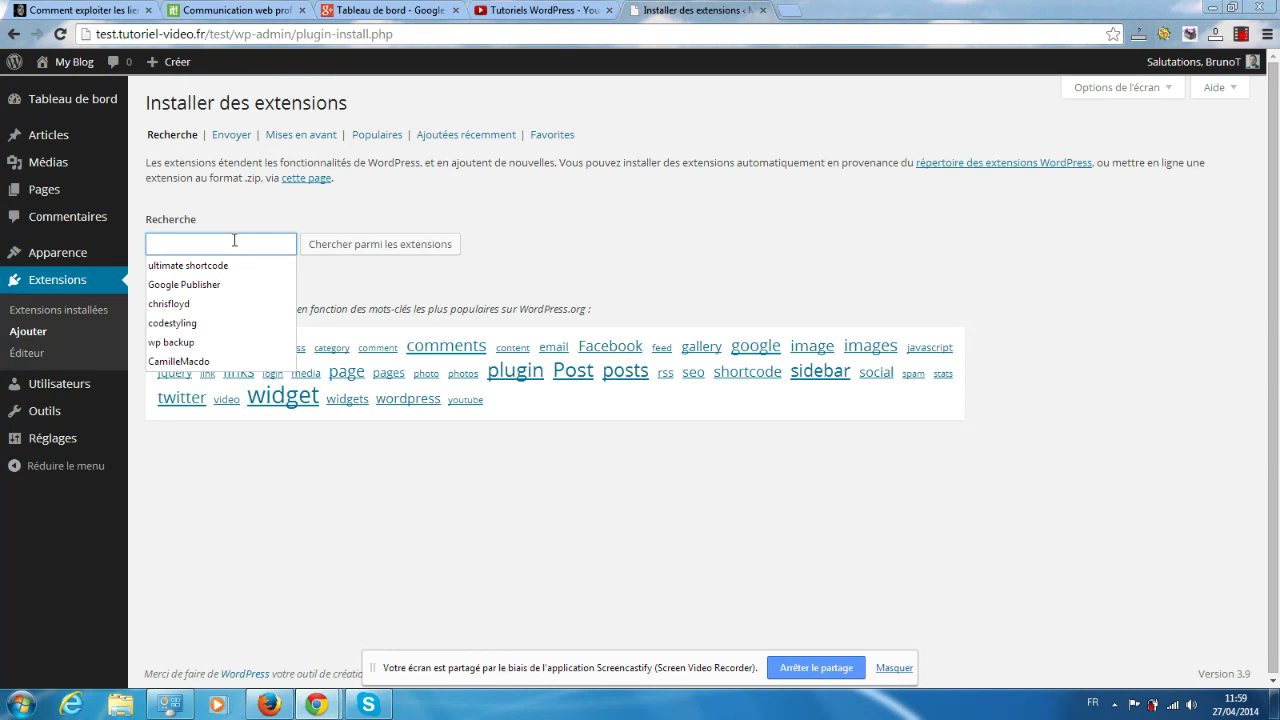
pyautogui.write('w')
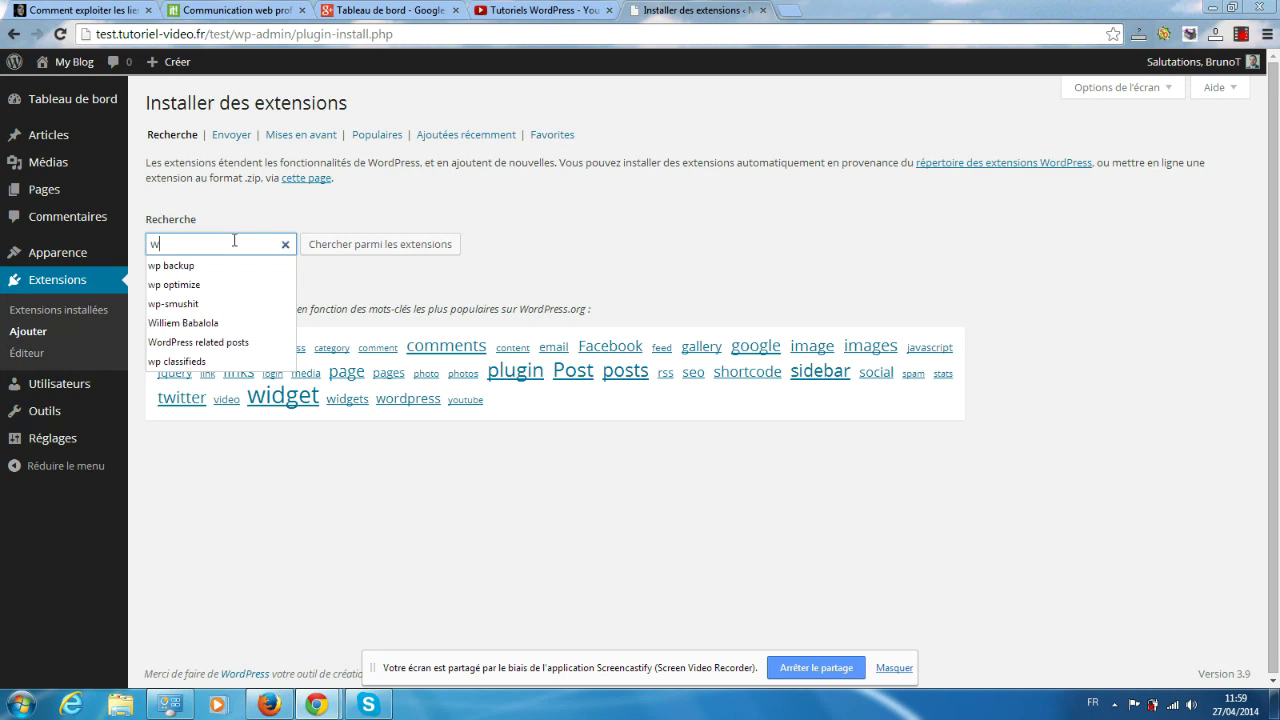
pyautogui.write('p')
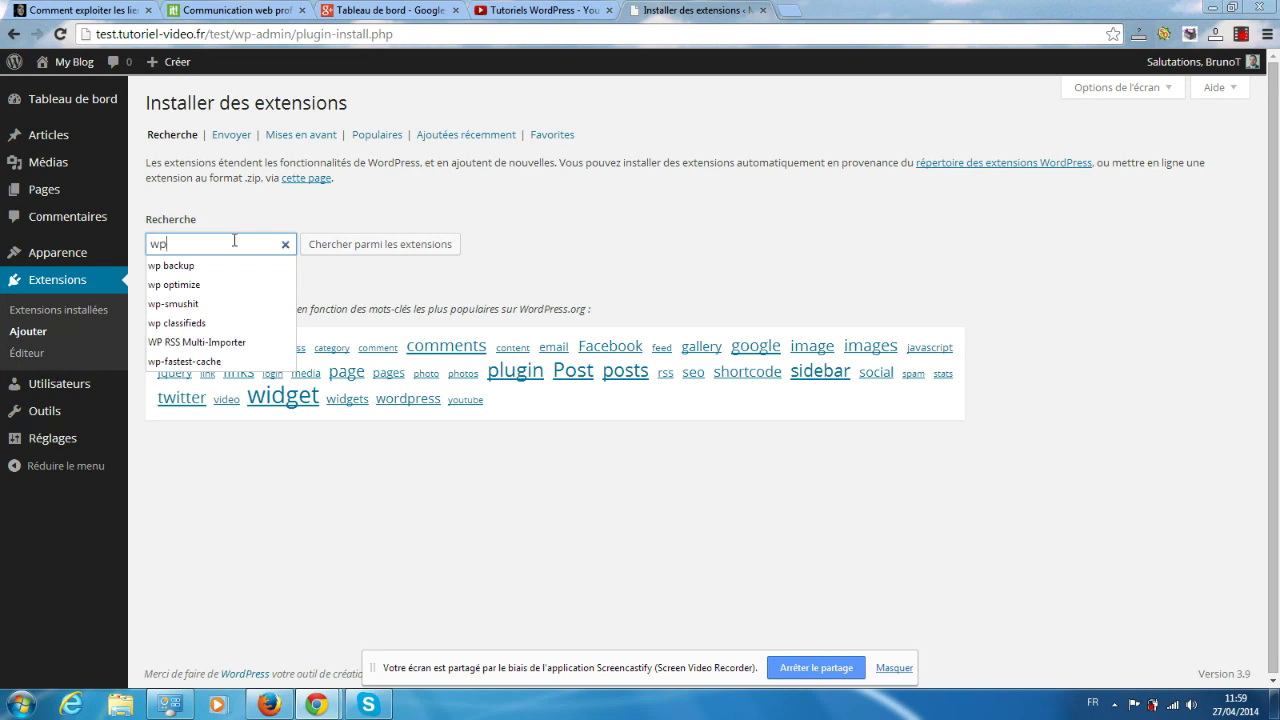
pyautogui.click(191, 267)
pyautogui.click(358, 250)
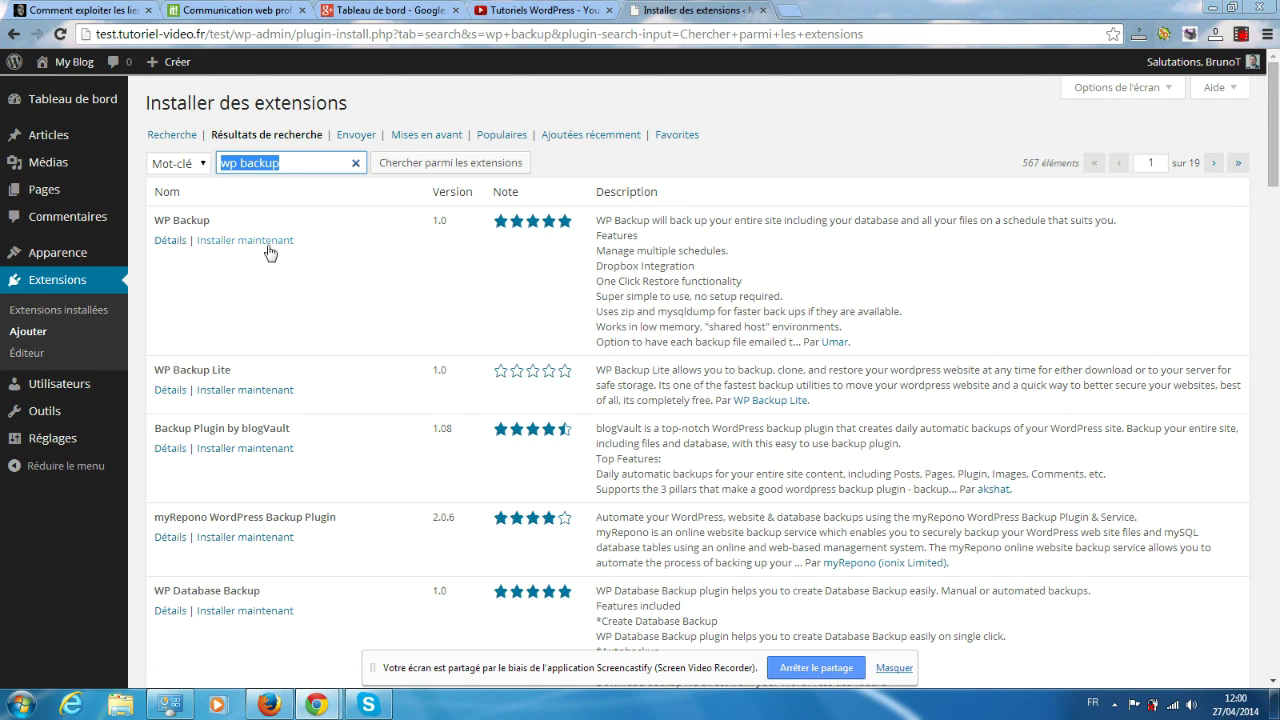
# - Install the WP Backup 1.0 extension from the search results and activate it
pyautogui.click(238, 248)
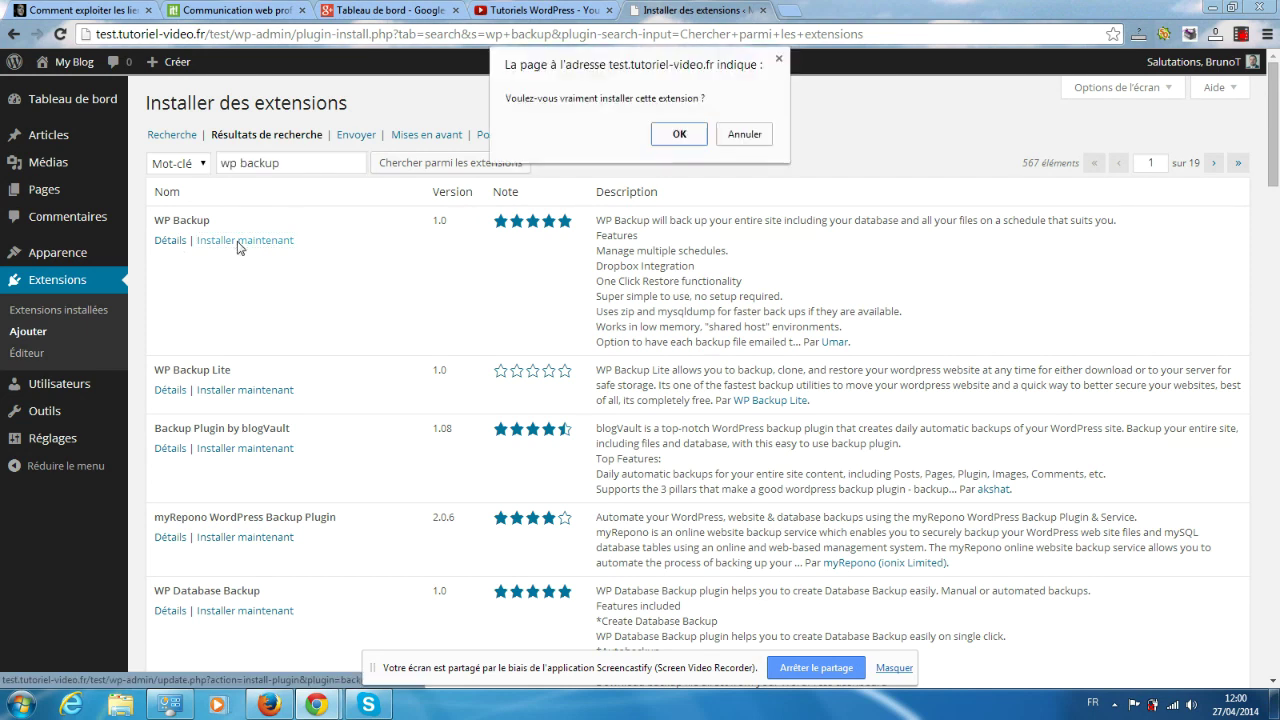
pyautogui.click(679, 134)
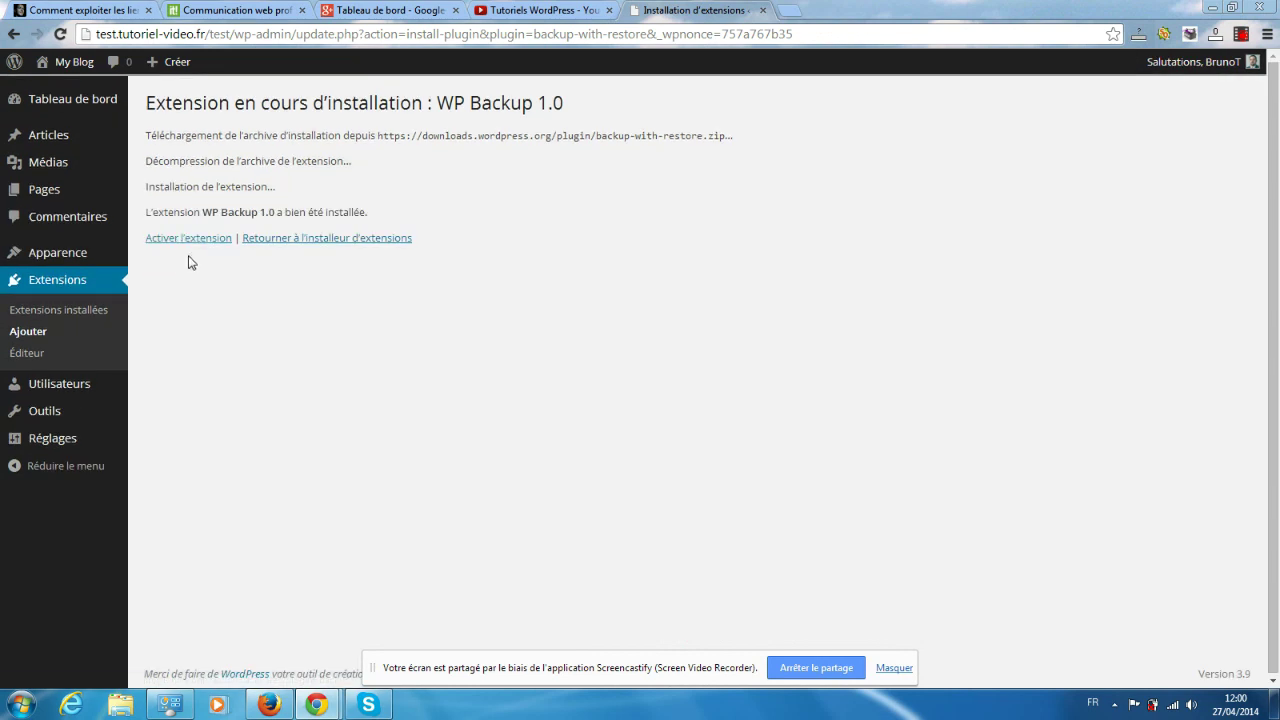
pyautogui.click(186, 241)
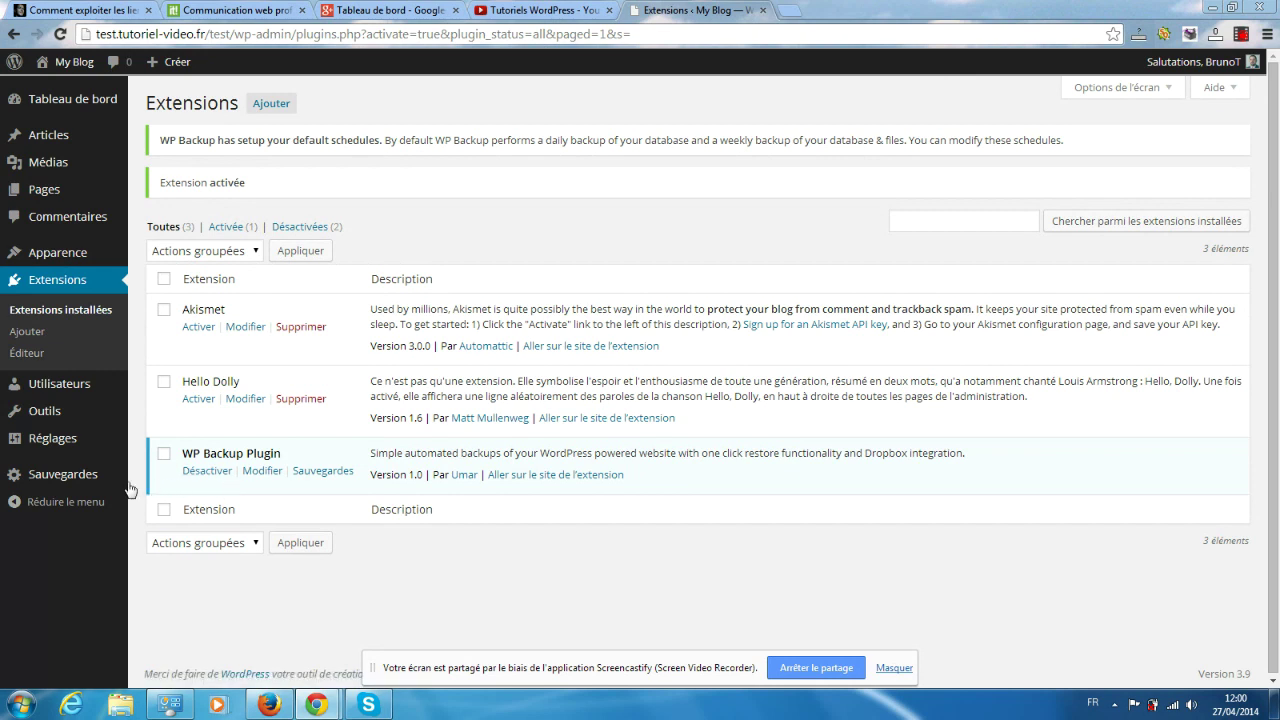
# - Check the backup extension's Dropbox settings, and run the Database daily backup immediately
pyautogui.moveTo(80, 482)
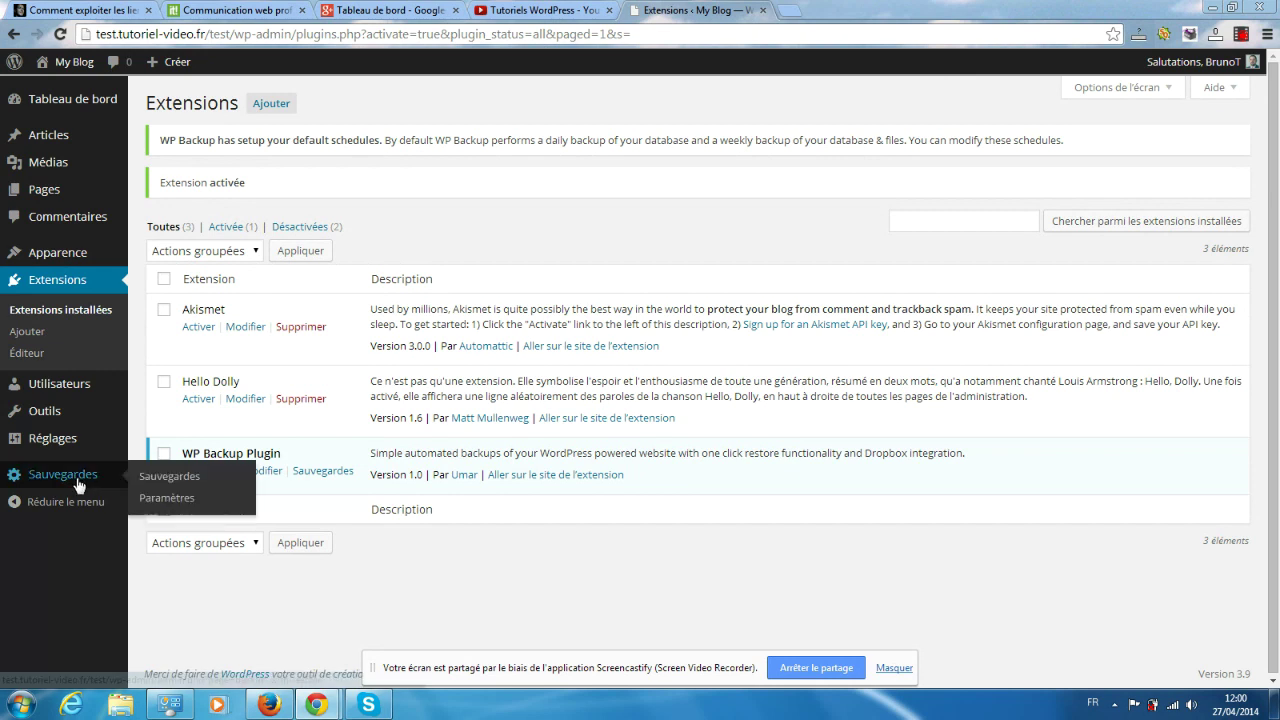
pyautogui.click(170, 498)
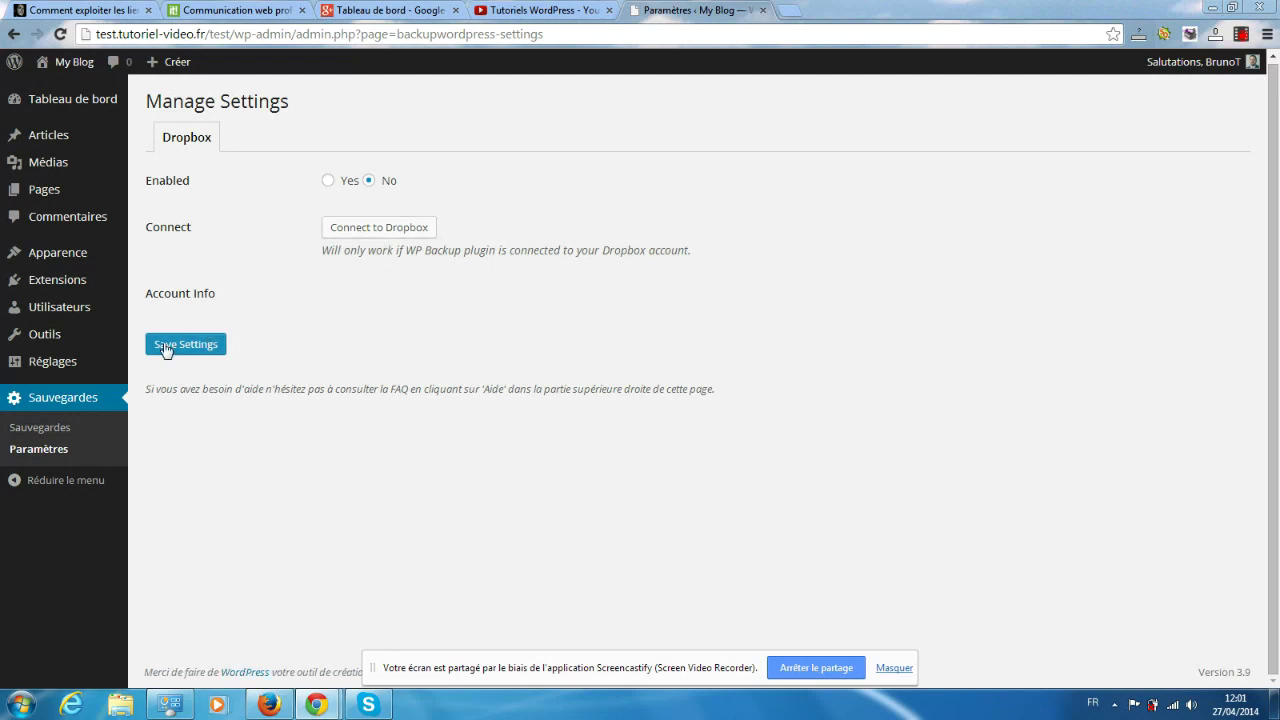
pyautogui.click(37, 430)
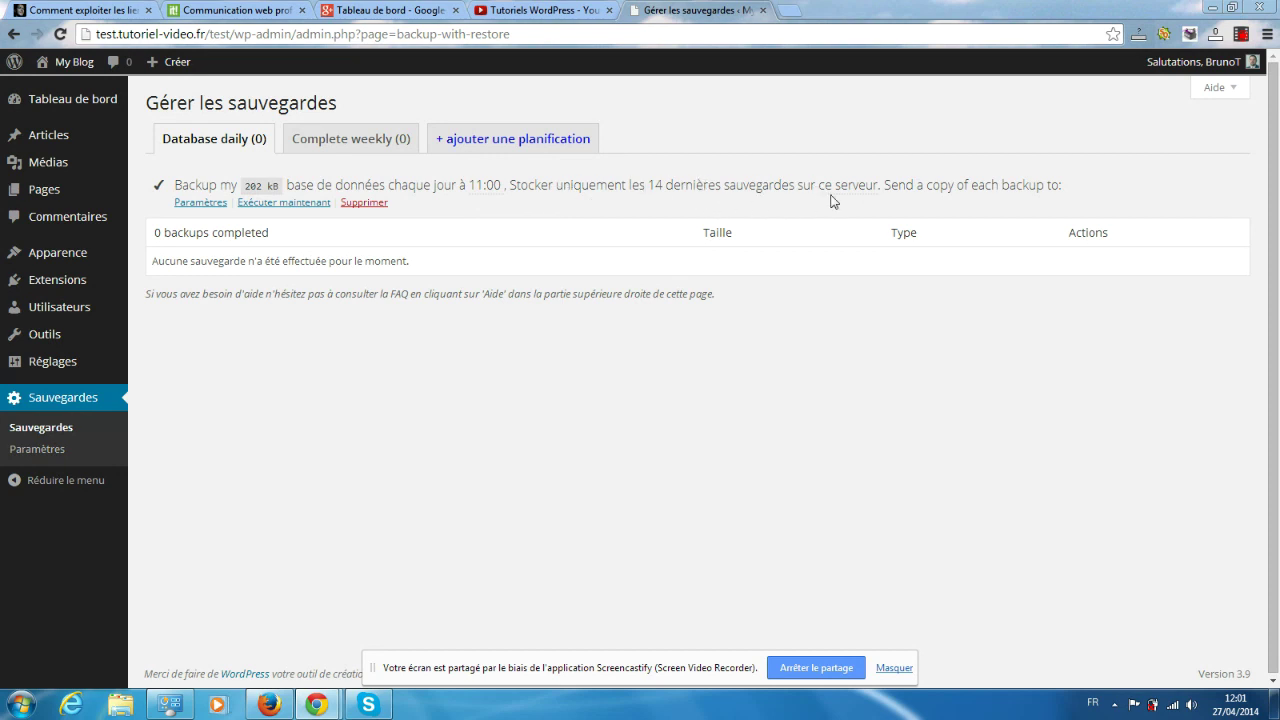
pyautogui.moveTo(870, 197)
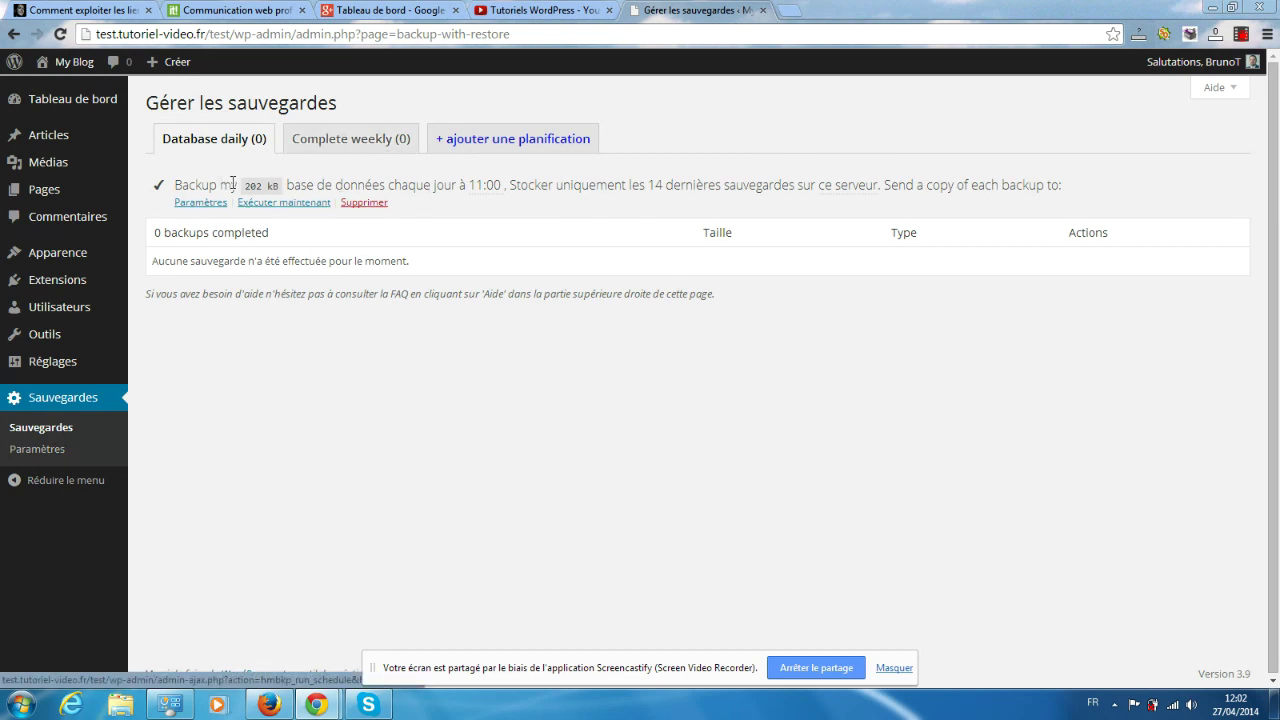
pyautogui.click(284, 203)
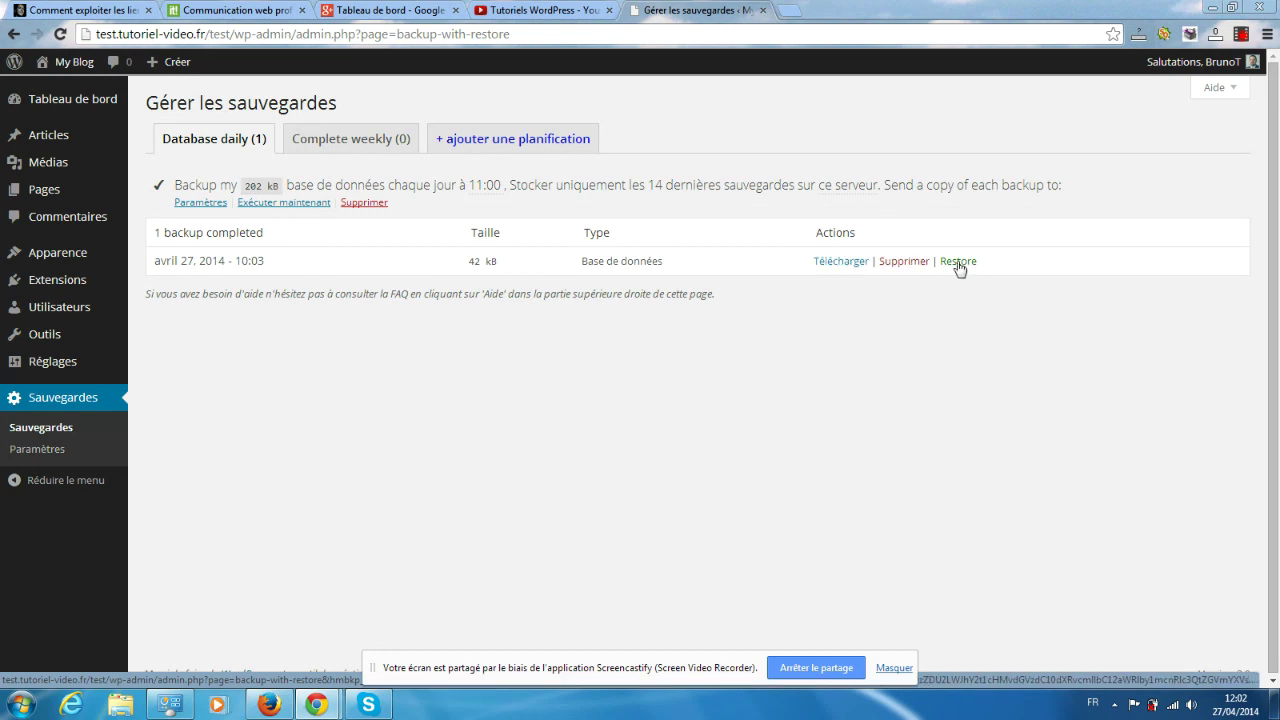
# - Start downloading the completed database backup and choose the Sauvegardes folder on drive G: as its location
pyautogui.click(840, 262)
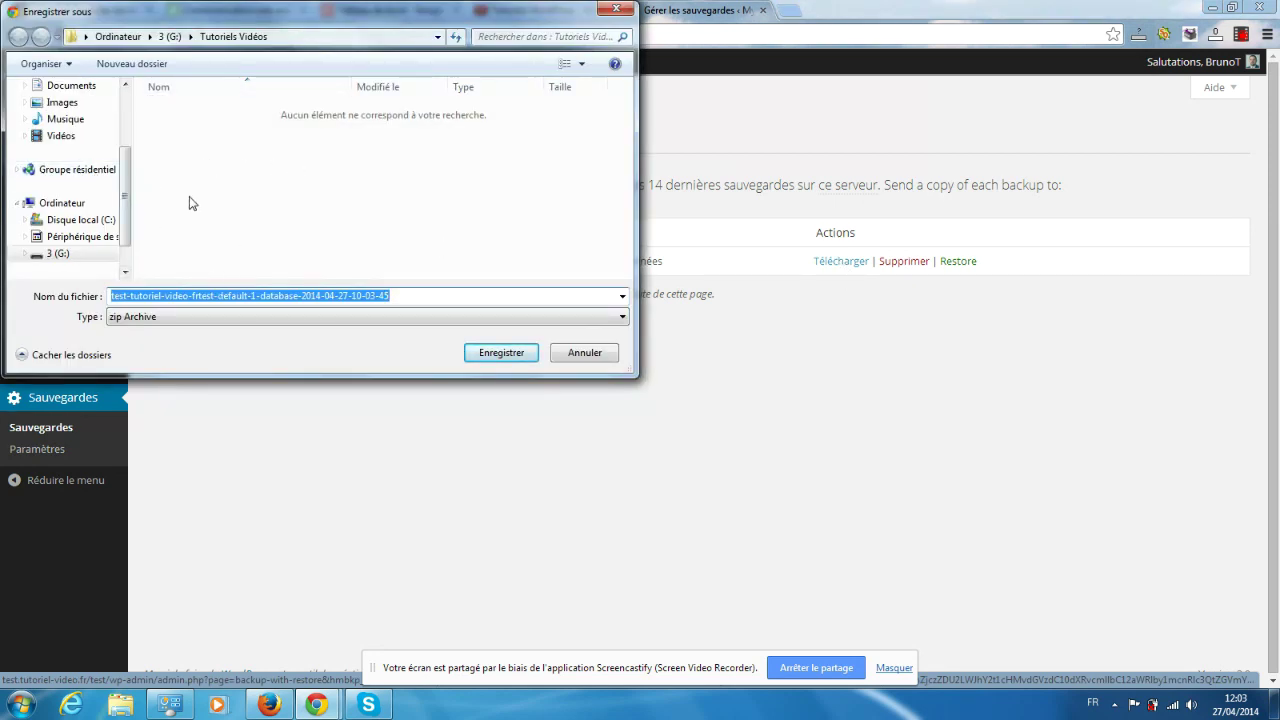
pyautogui.click(170, 37)
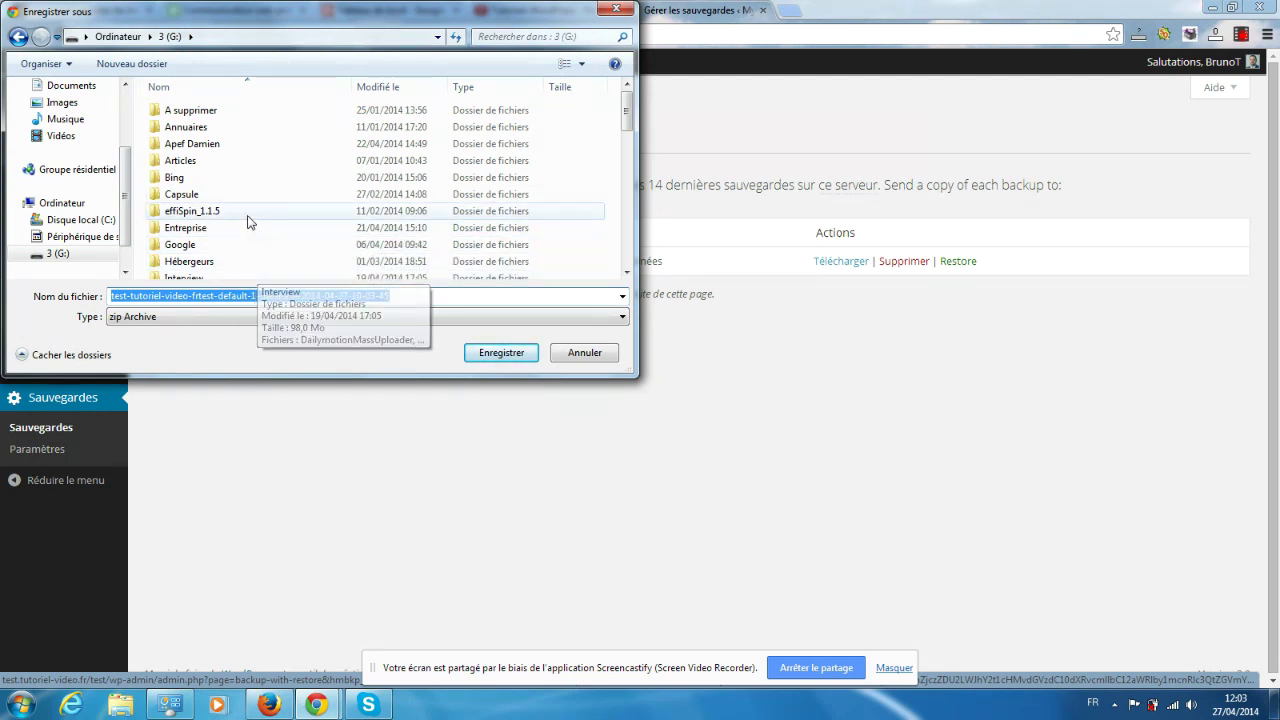
pyautogui.moveTo(627, 117); pyautogui.dragTo(630, 172)
pyautogui.doubleClick(185, 149)
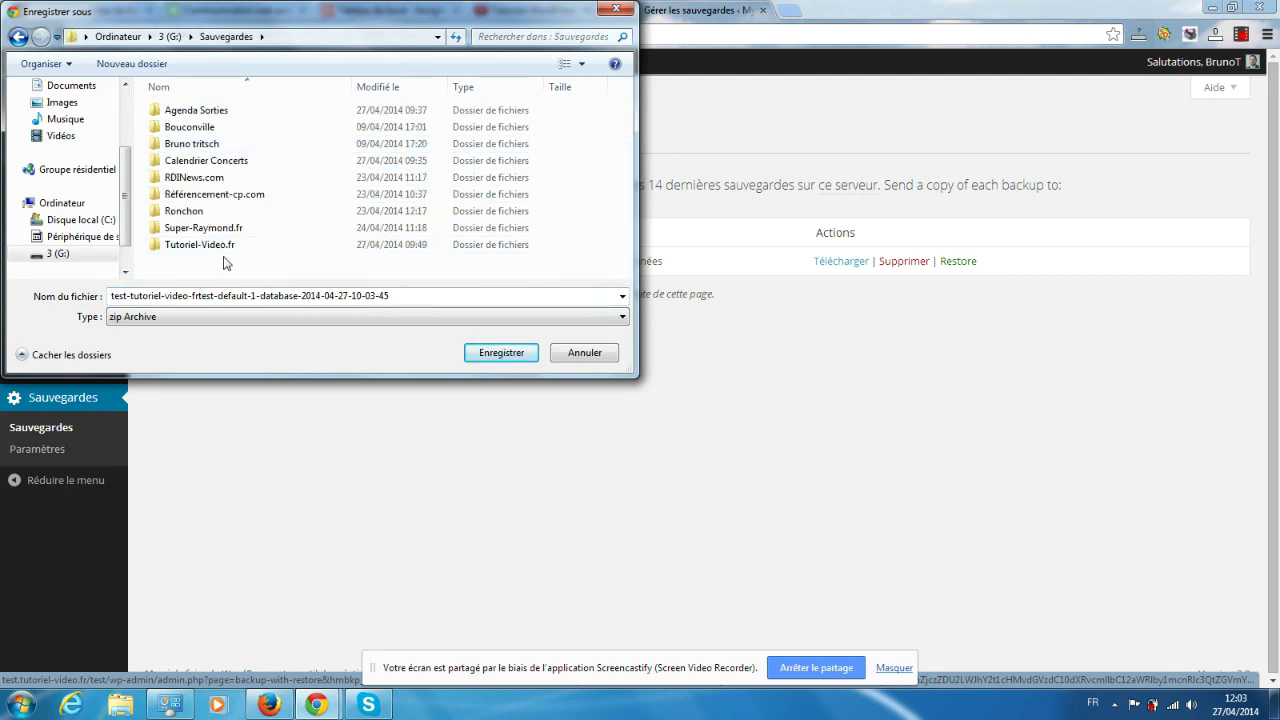
pyautogui.rightClick(171, 265)
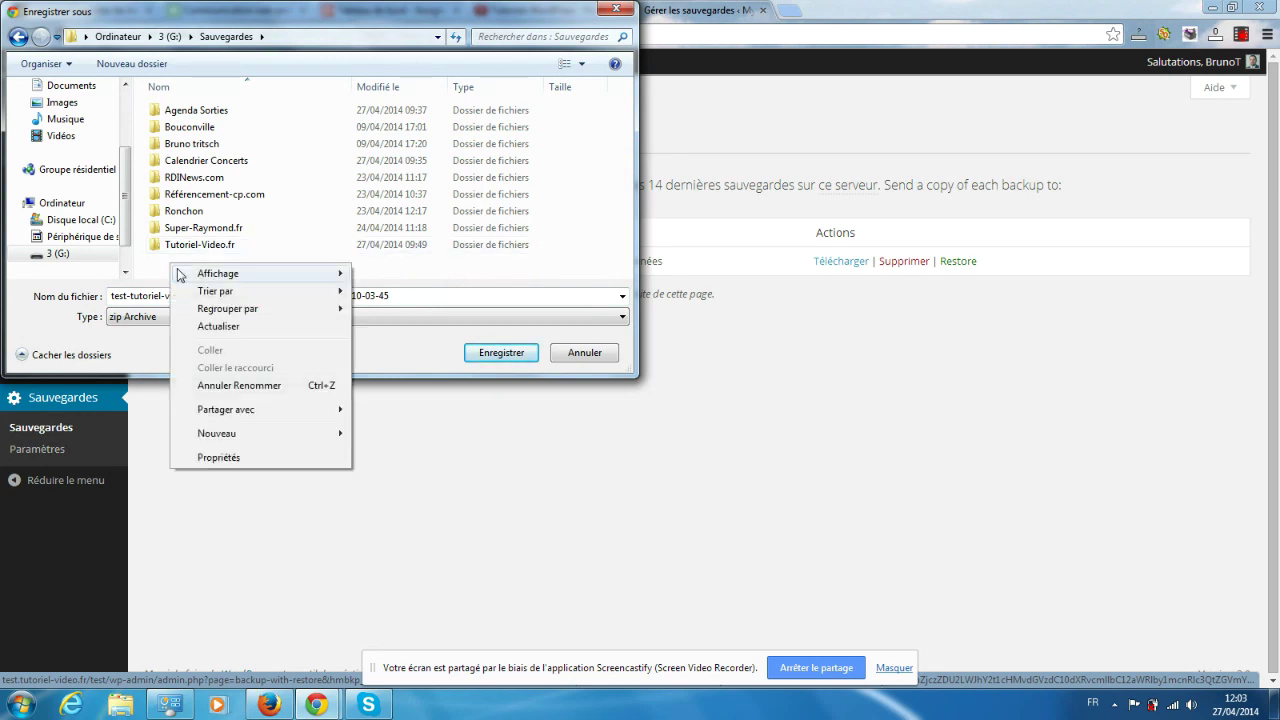
pyautogui.moveTo(243, 432)
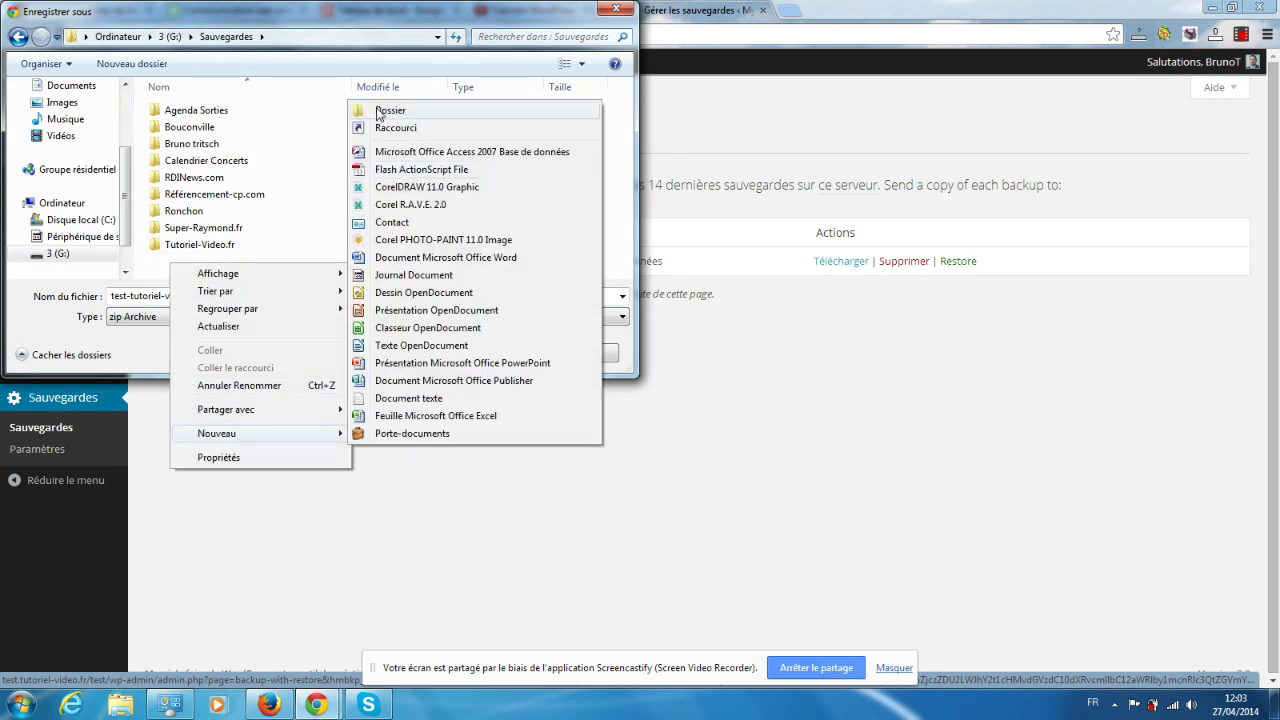
pyautogui.press('Escape')
pyautogui.press('Escape')
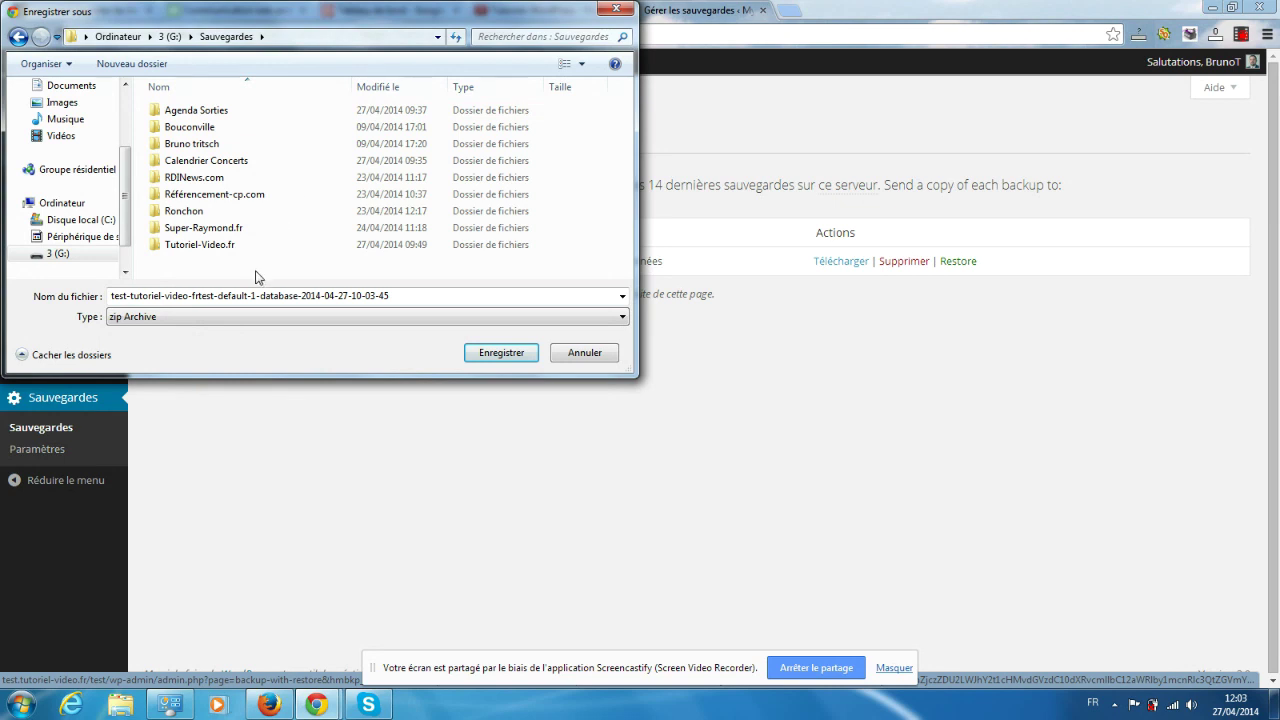
# - Create a folder named "Test" in Sauvegardes and save the database backup archive in it
pyautogui.hotkey('ctrl', 'shift', 'n')
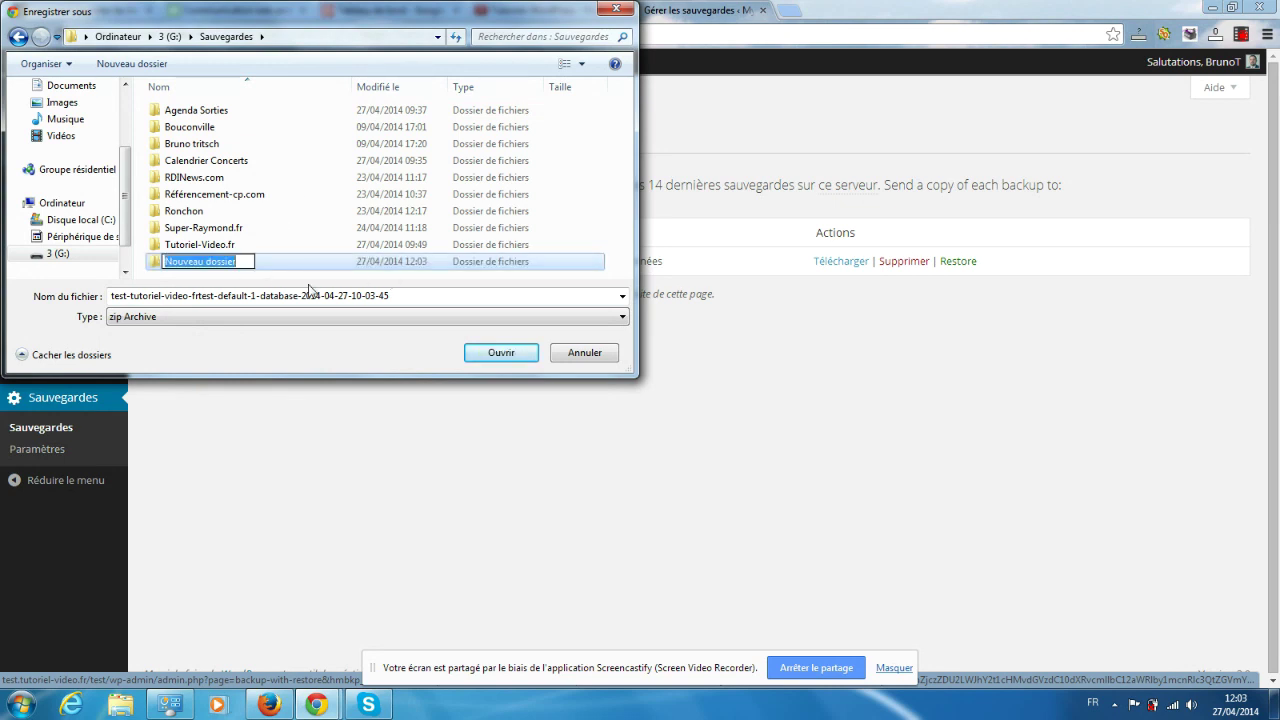
pyautogui.write('Test')
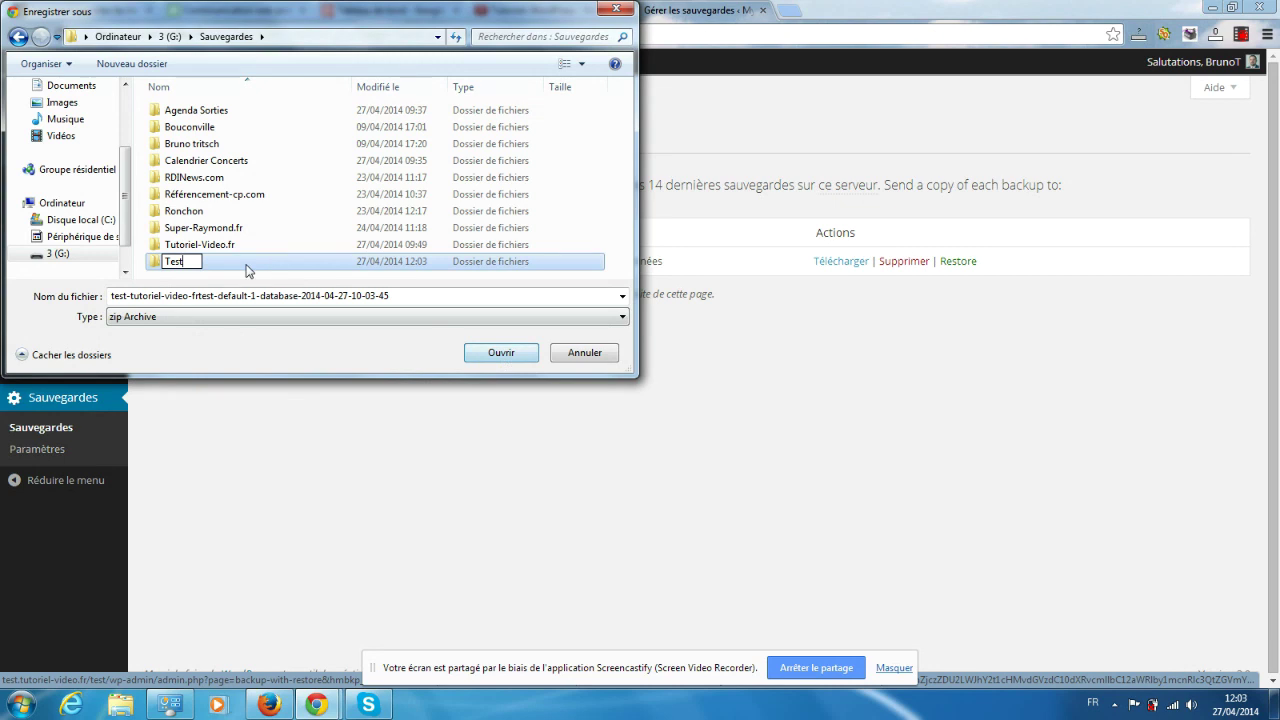
pyautogui.press('Return')
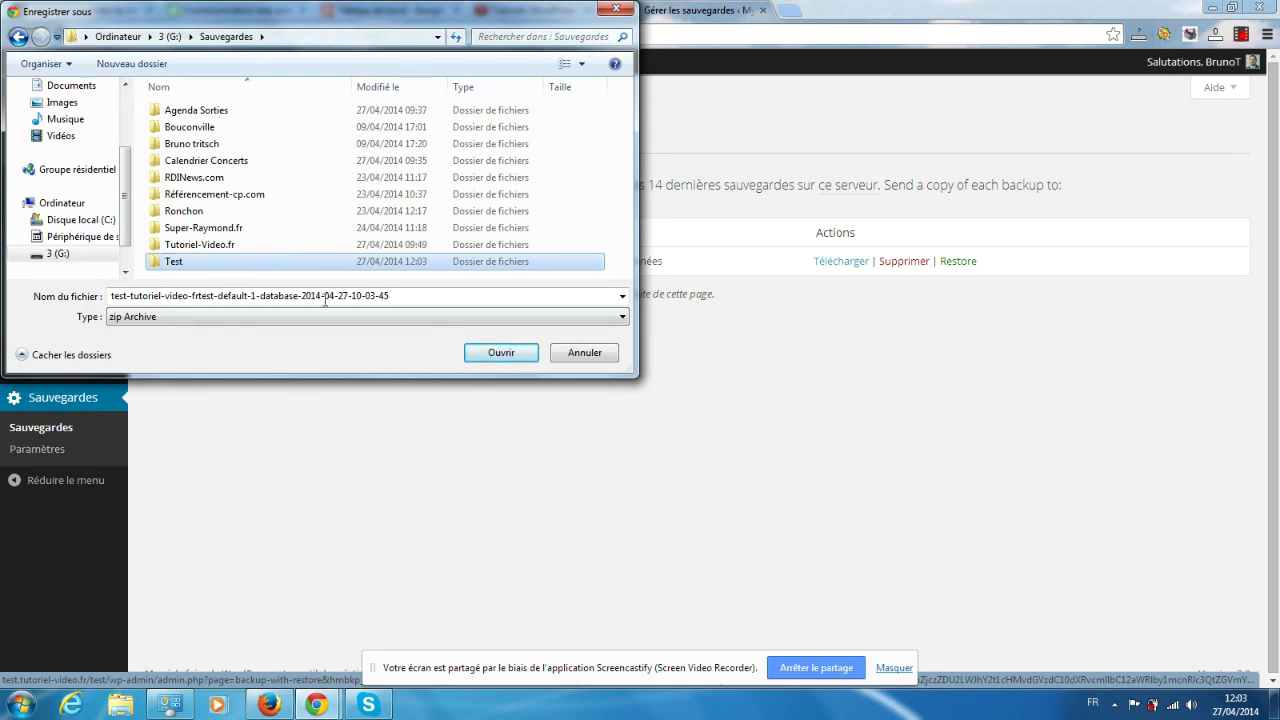
pyautogui.click(501, 353)
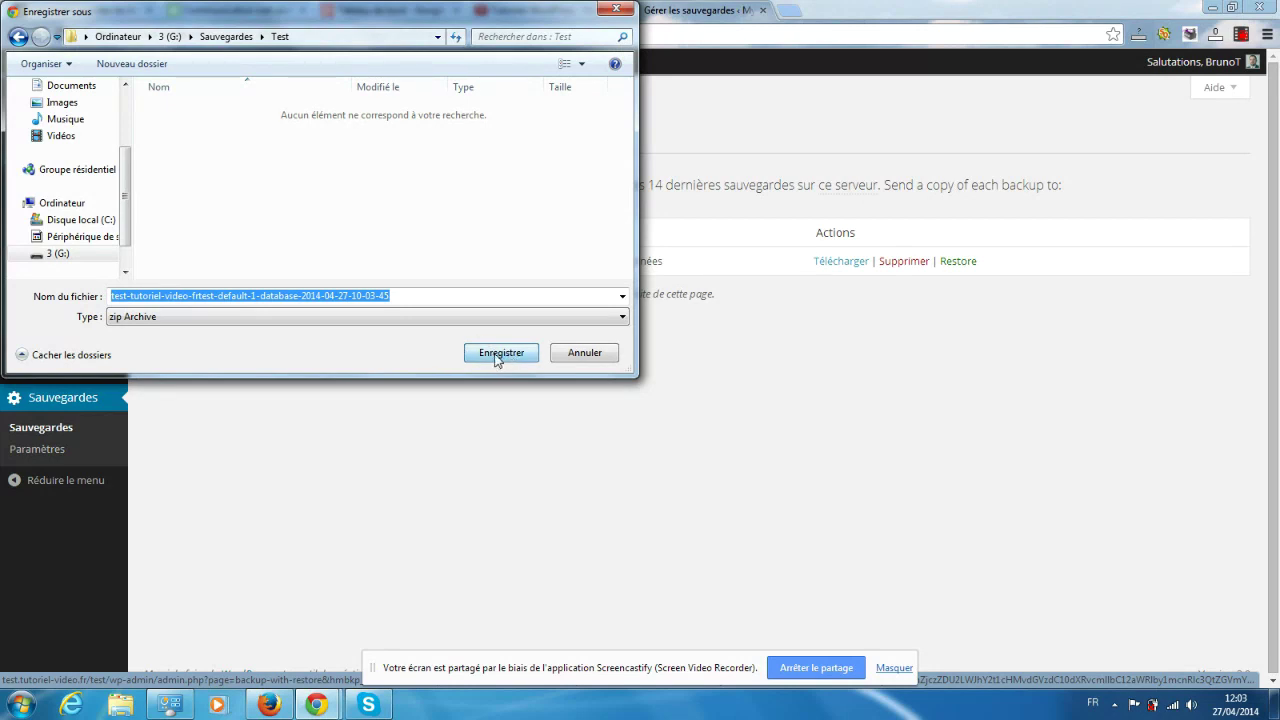
pyautogui.click(500, 354)
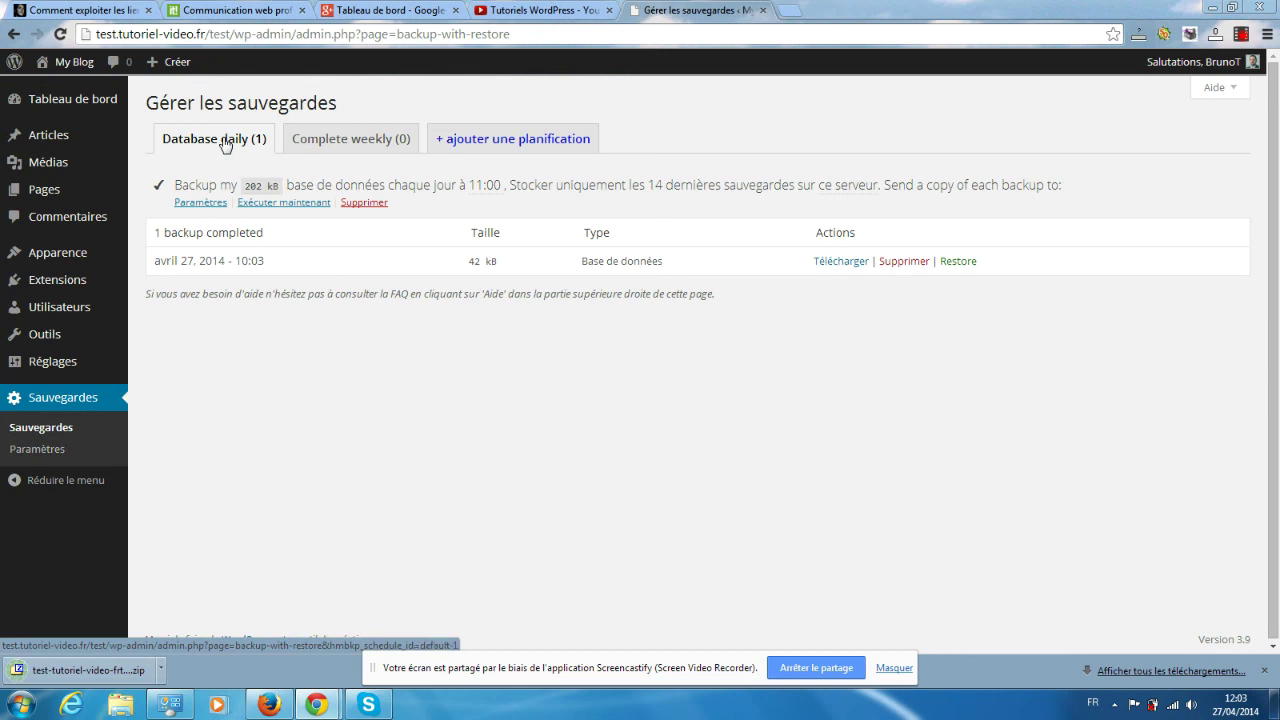
# - Run the Complete weekly backup immediately and save its downloaded archive in the Test folder
pyautogui.click(345, 143)
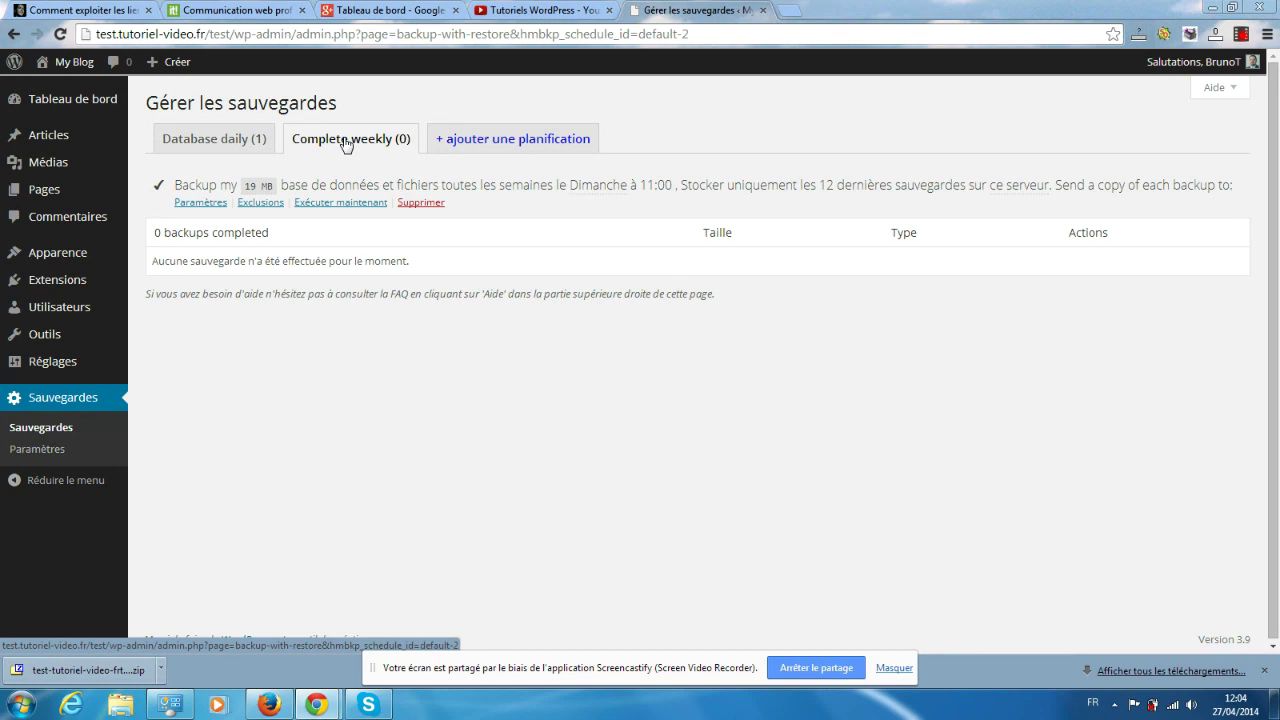
pyautogui.click(328, 205)
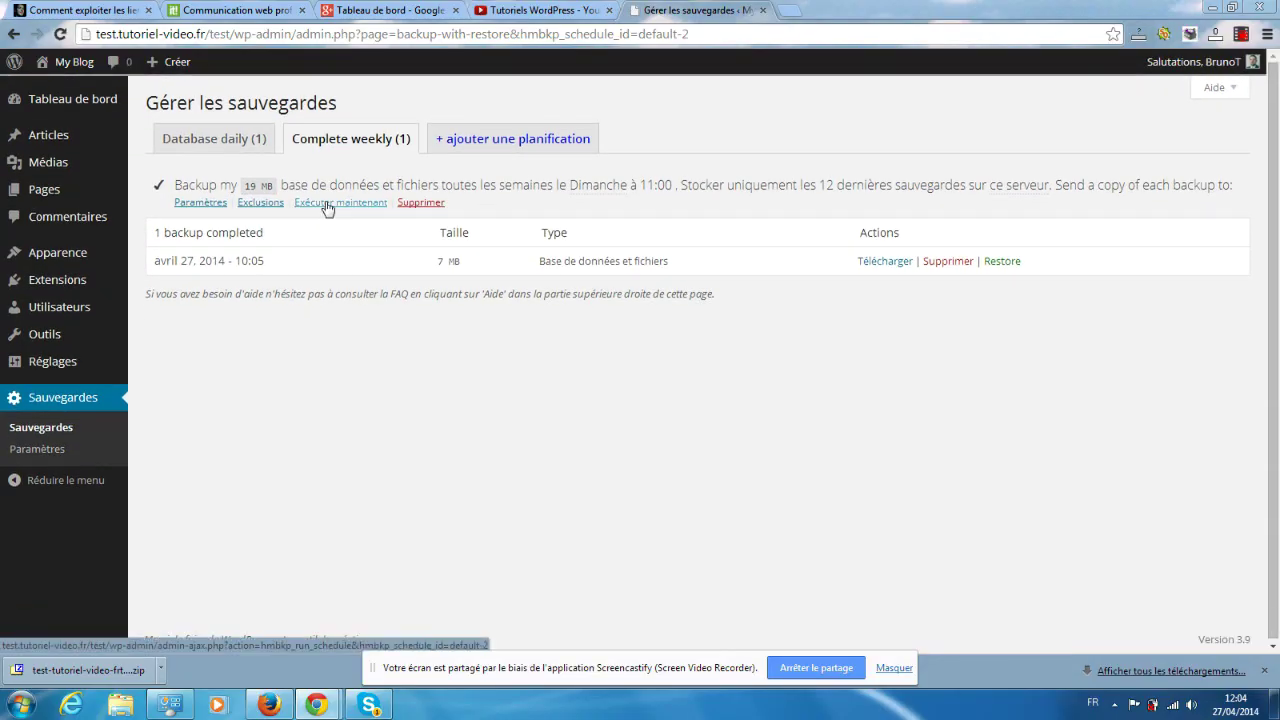
pyautogui.click(892, 263)
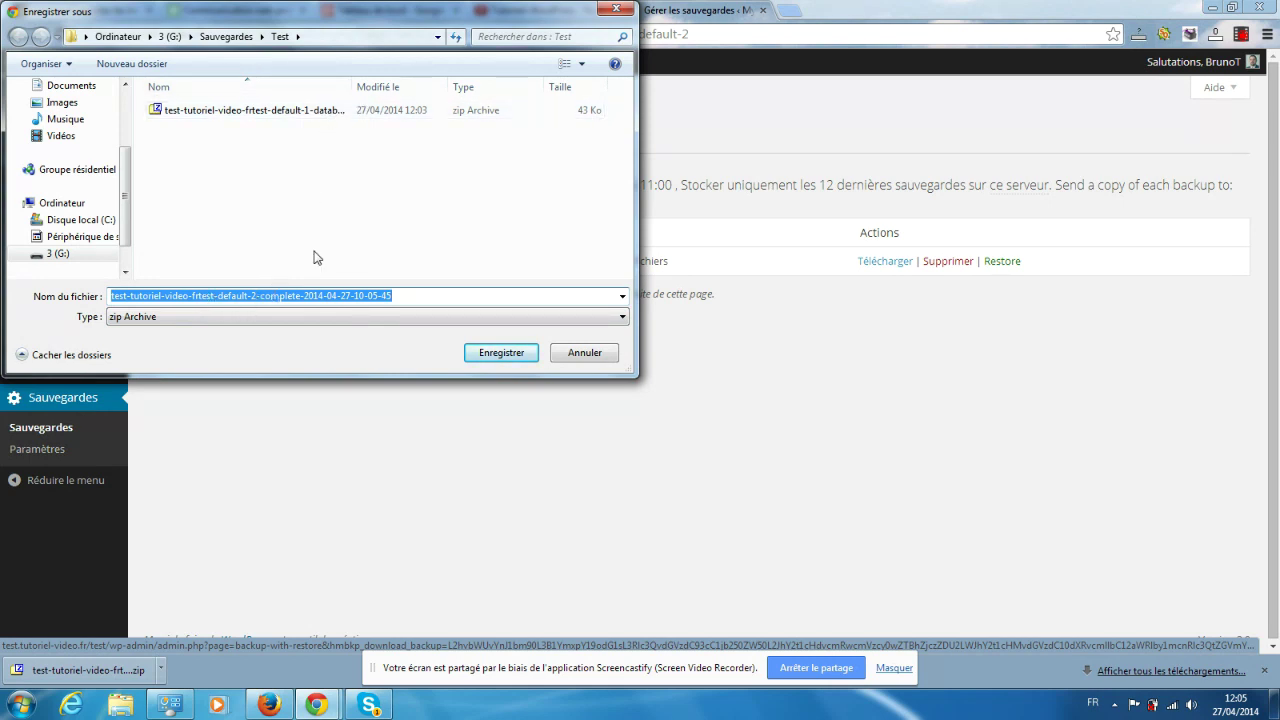
pyautogui.click(502, 356)
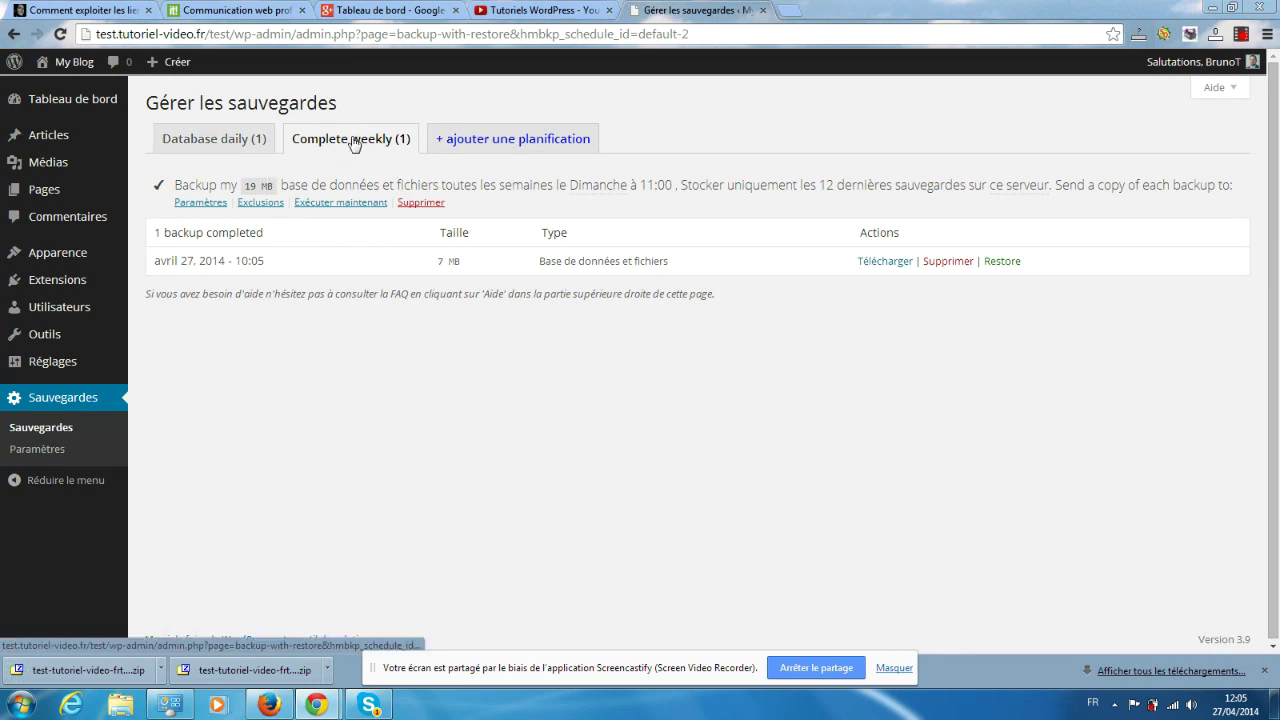
# - Set the Complete weekly schedule to back up "Base de données & fichiers" with the frequency "Une fois par mois"
pyautogui.click(192, 206)
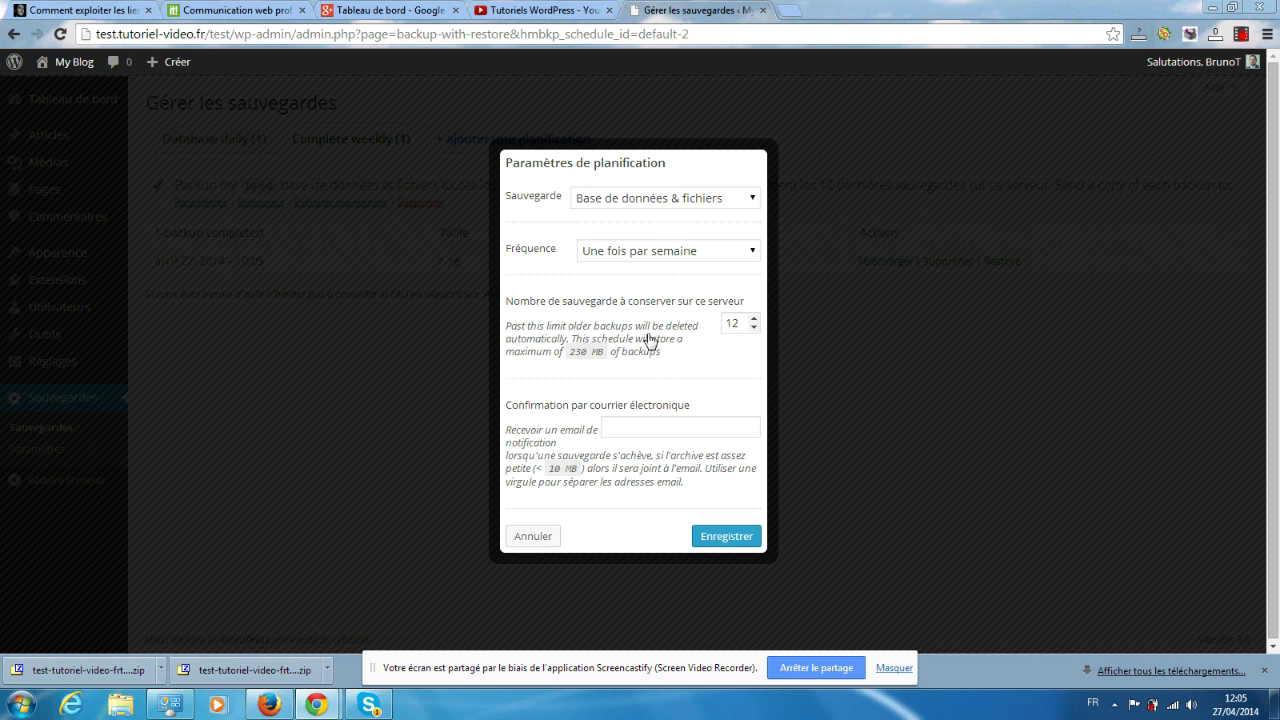
pyautogui.click(635, 201)
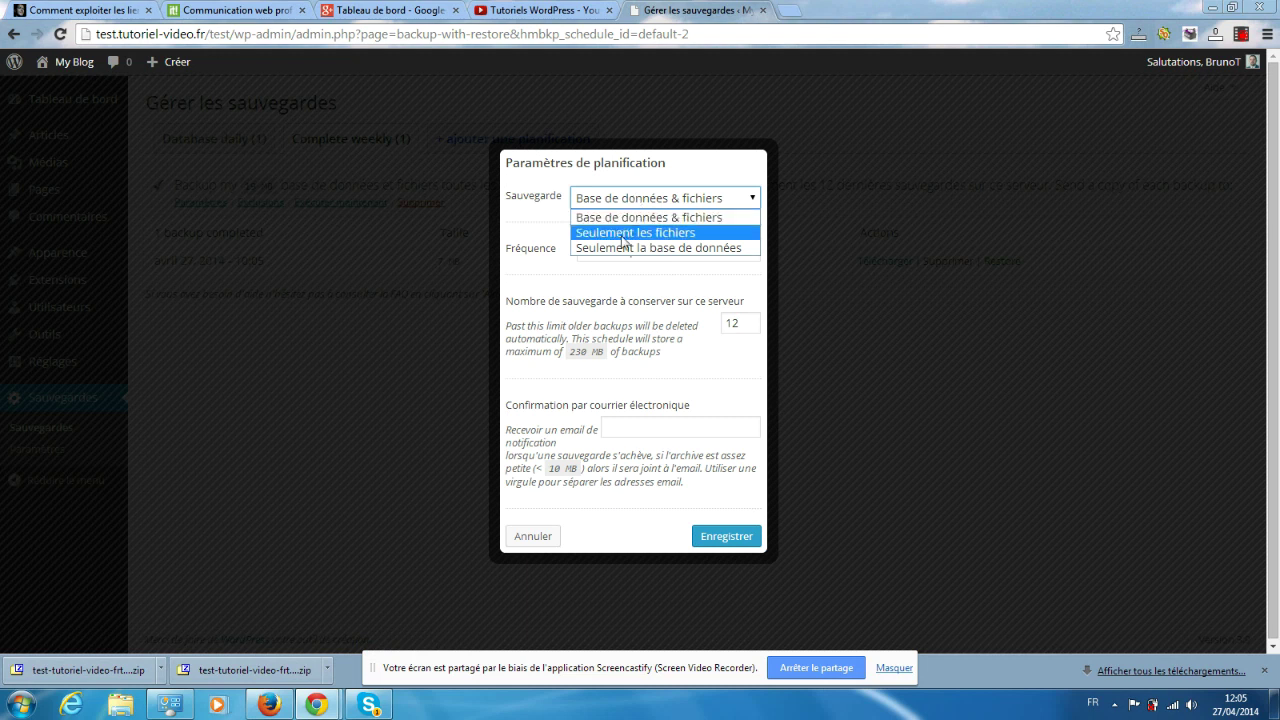
pyautogui.click(621, 218)
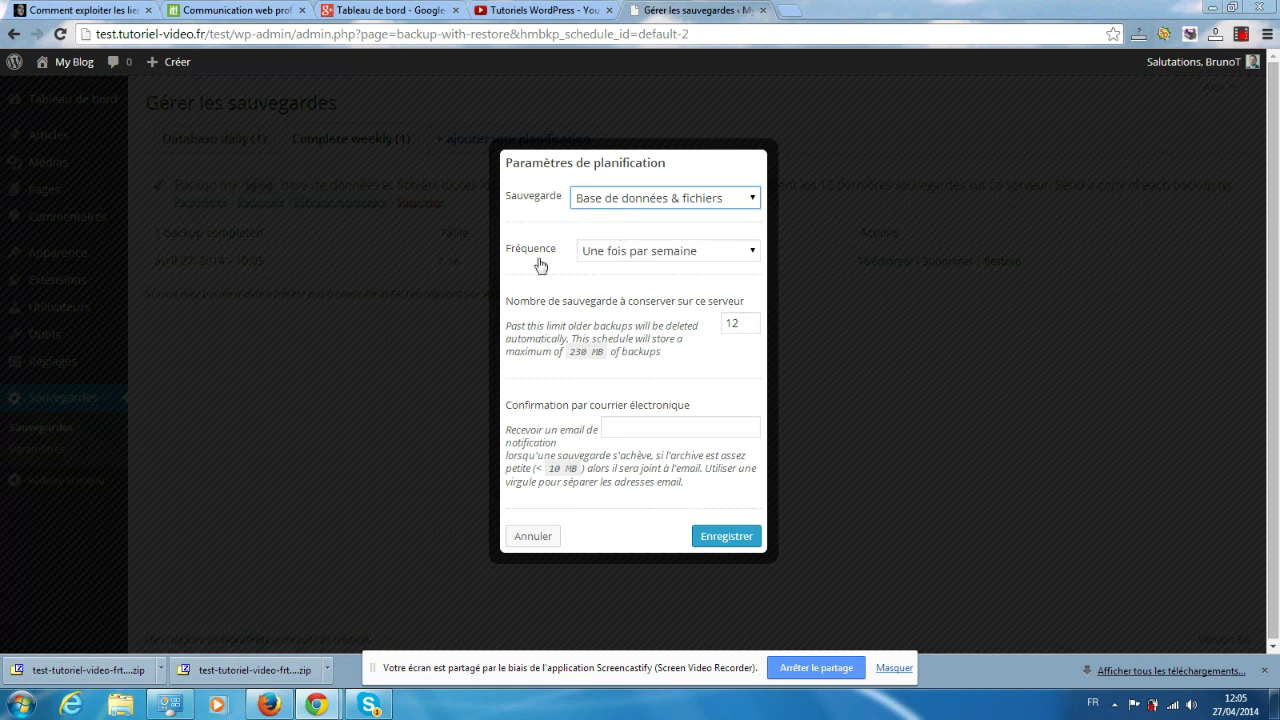
pyautogui.click(753, 254)
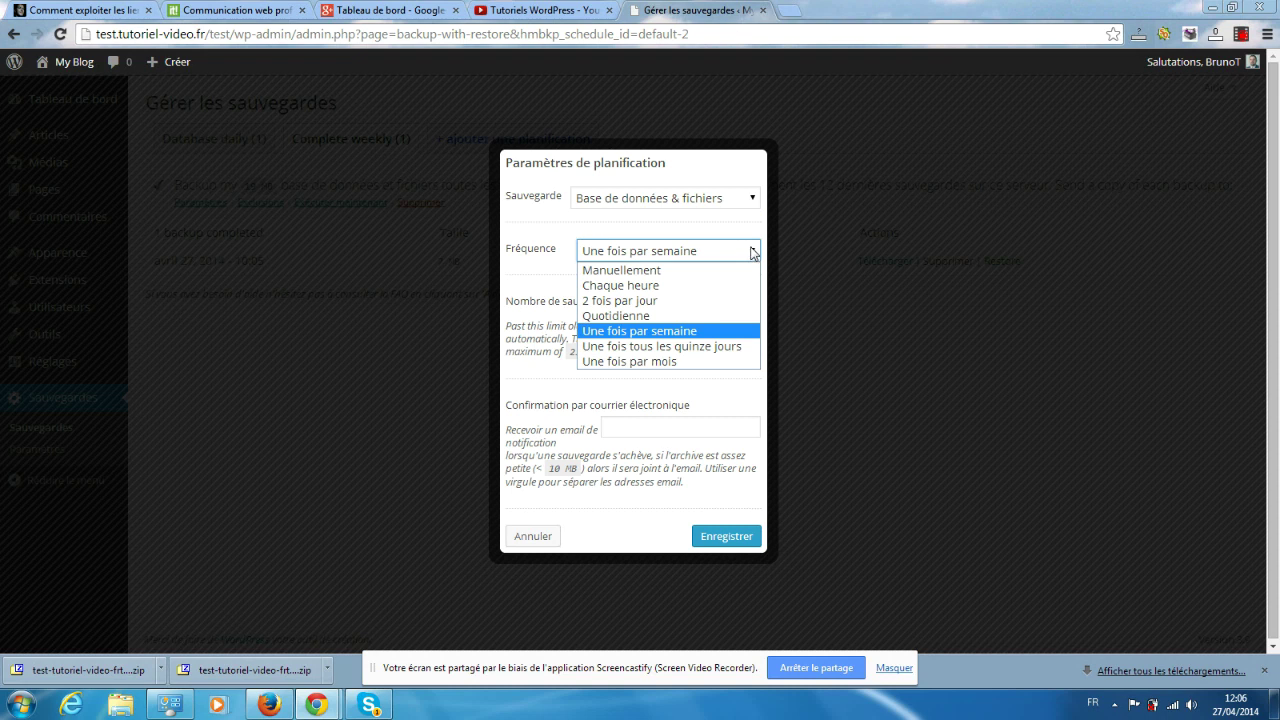
pyautogui.click(670, 362)
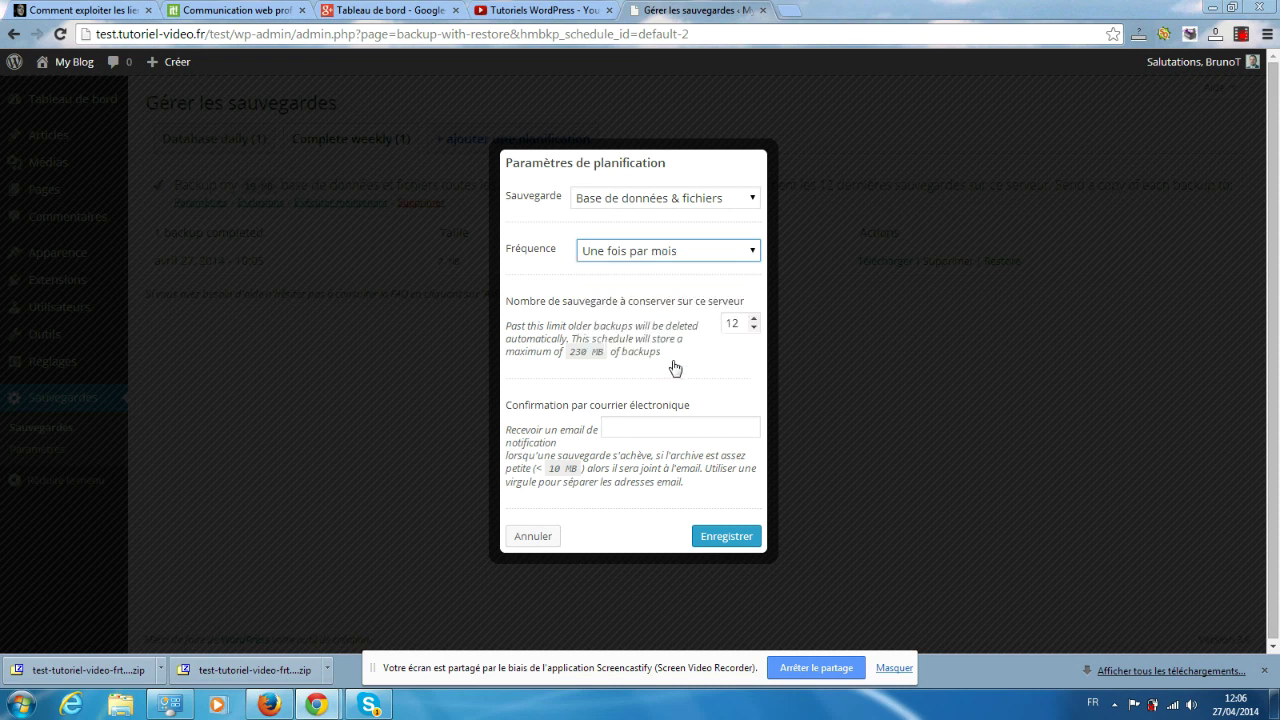
pyautogui.click(716, 283)
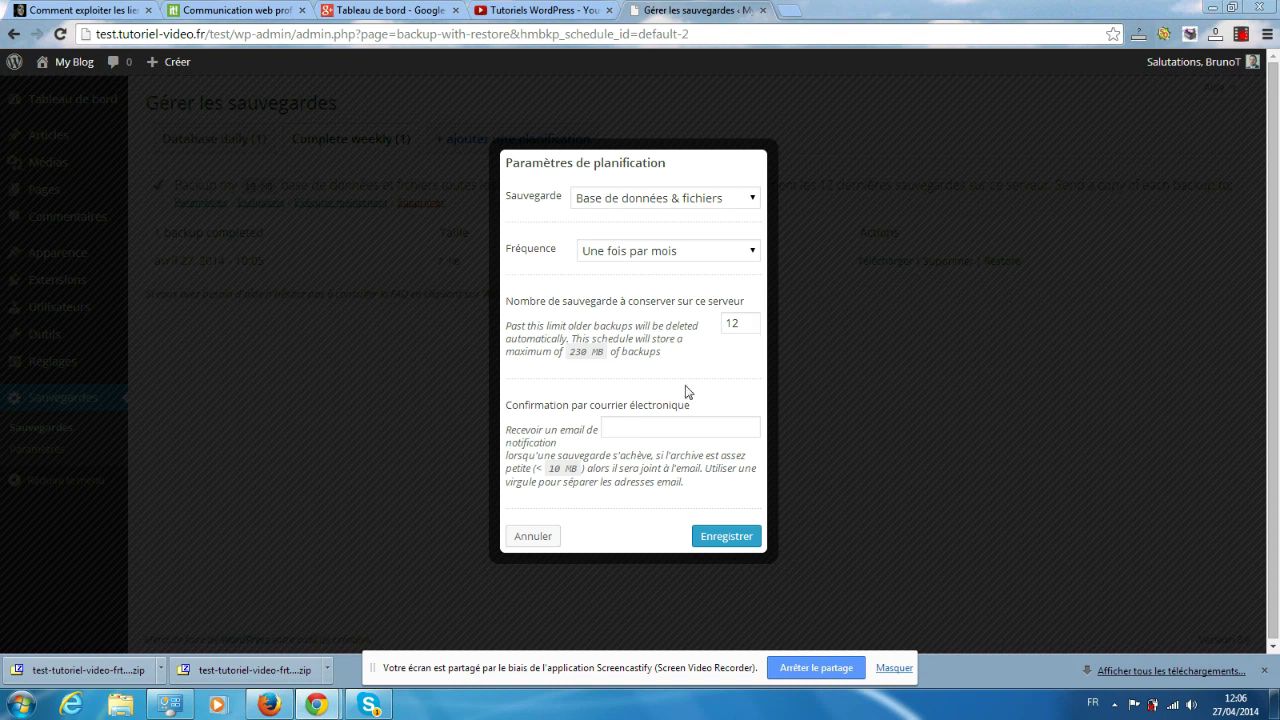
# - Enter the notification e-mail address for completed backups and save the schedule settings
pyautogui.click(676, 428)
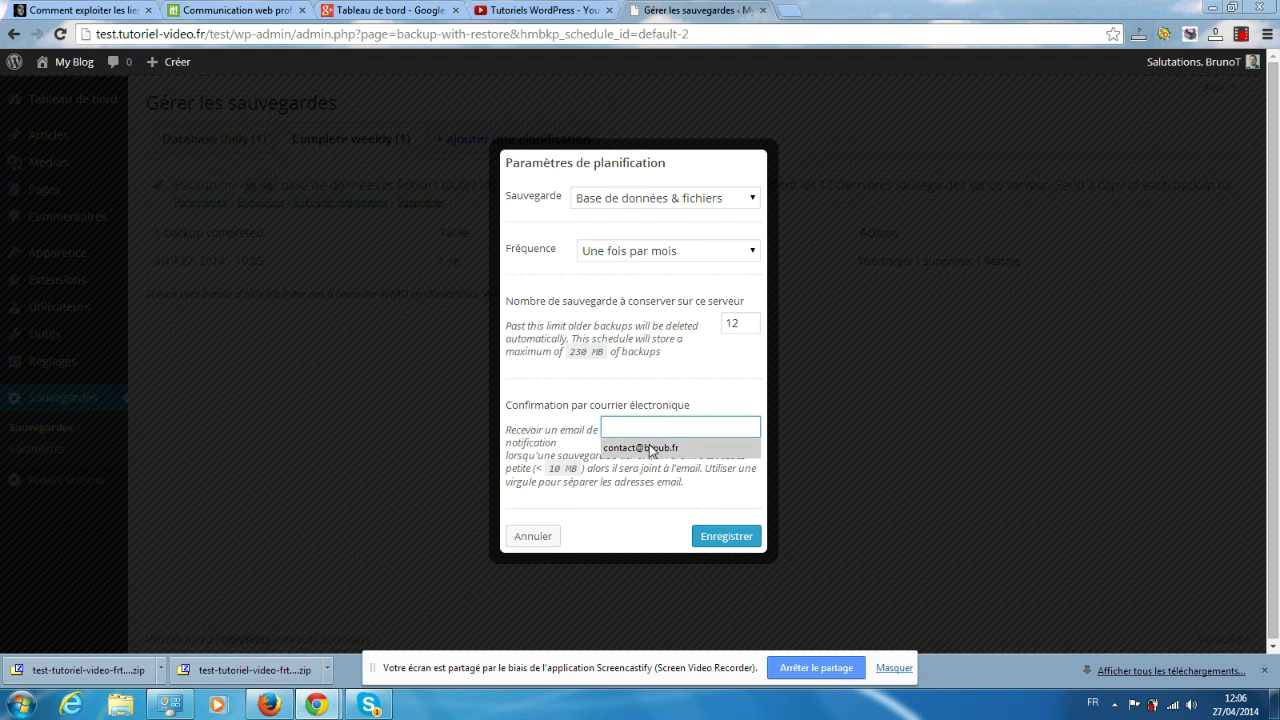
pyautogui.click(650, 449)
pyautogui.moveTo(711, 429); pyautogui.dragTo(655, 427)
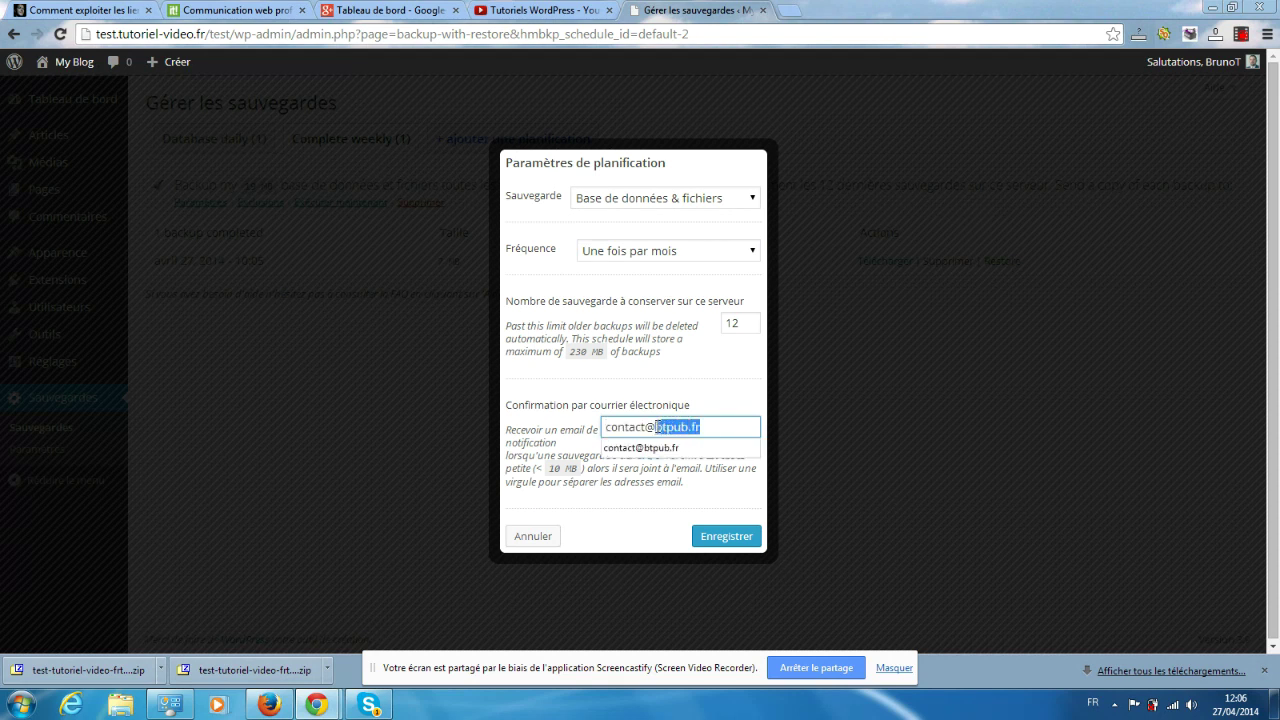
pyautogui.write('rethe')
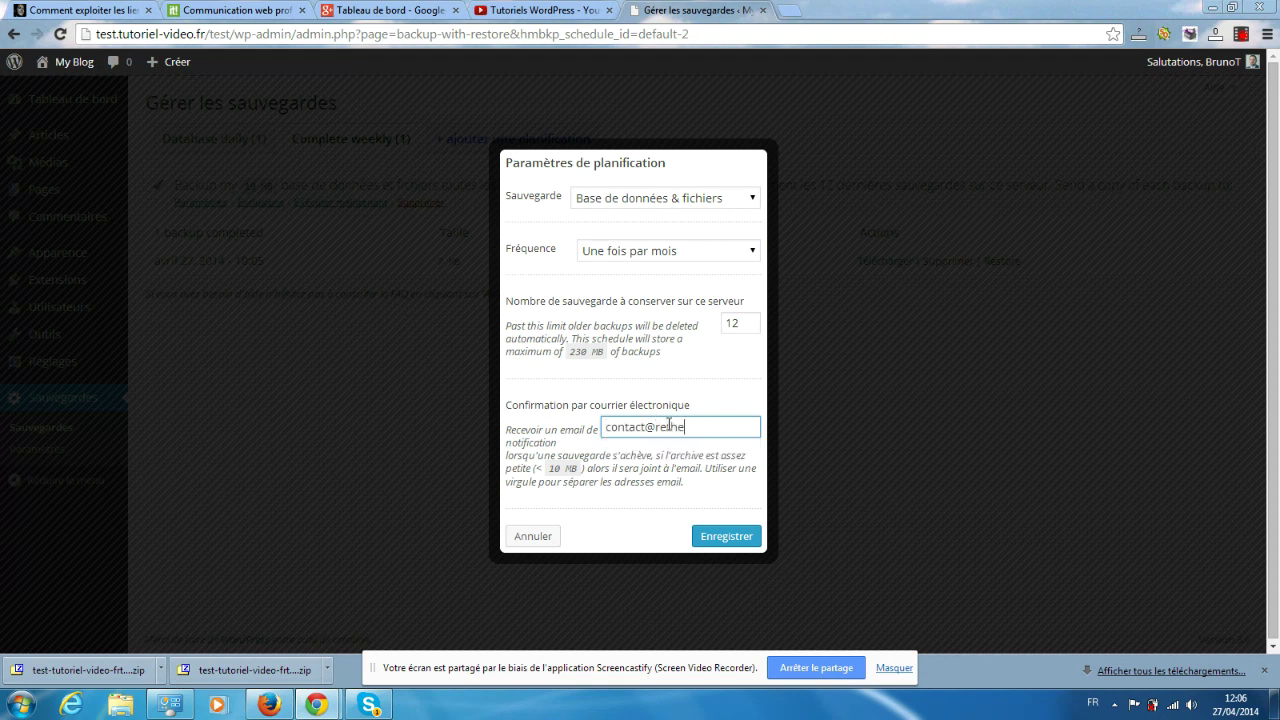
pyautogui.write('l-web.fr')
pyautogui.click(722, 542)
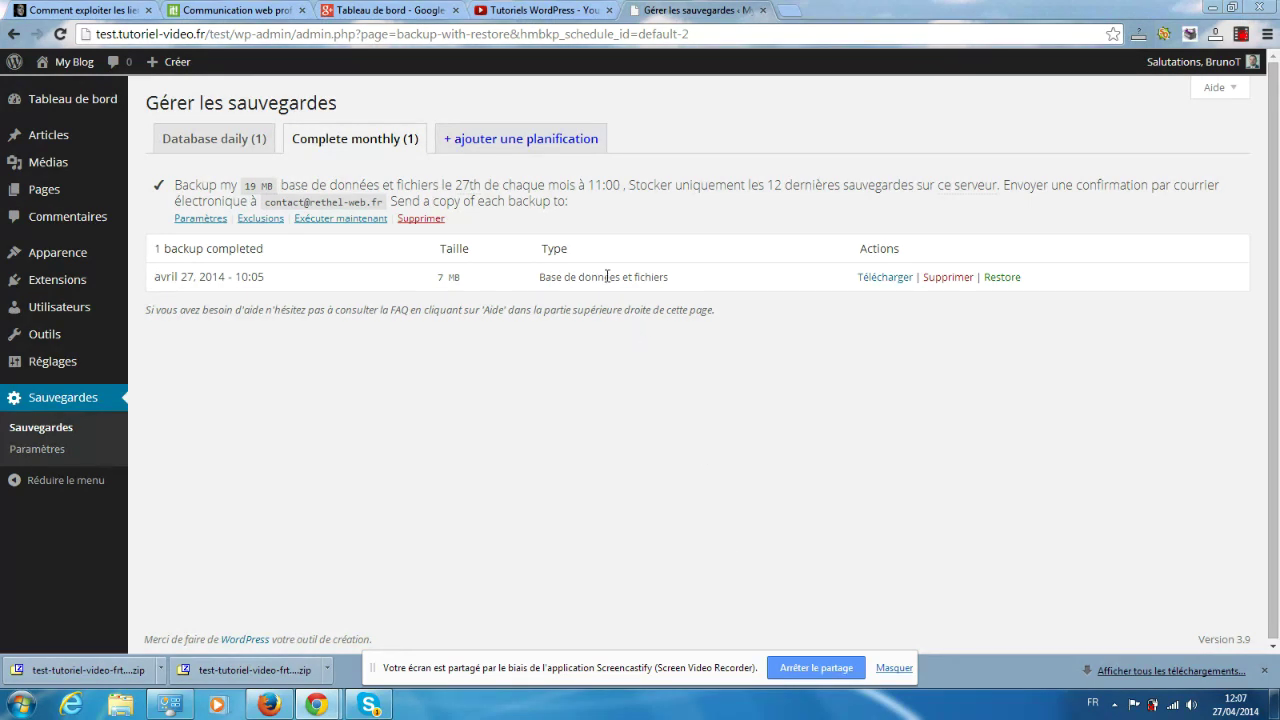
# - Check the backup type options offered for an additional schedule, and cancel without adding it
pyautogui.click(444, 220)
pyautogui.click(480, 138)
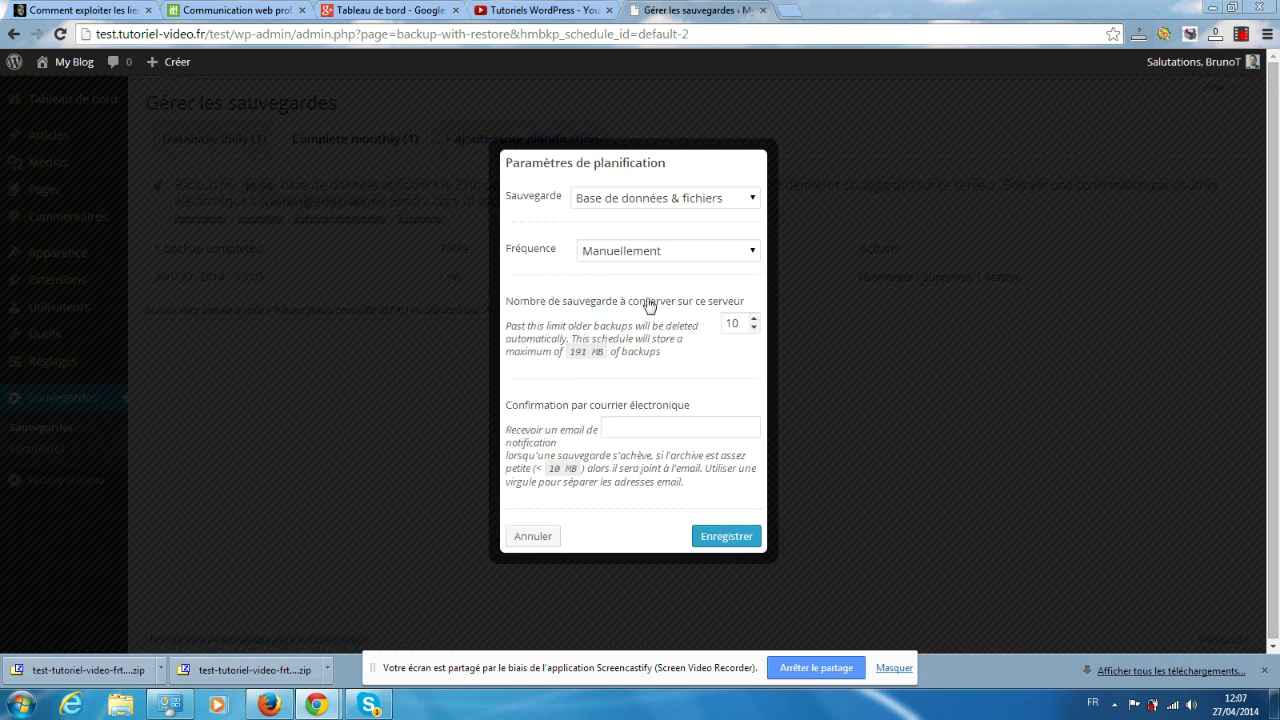
pyautogui.click(740, 204)
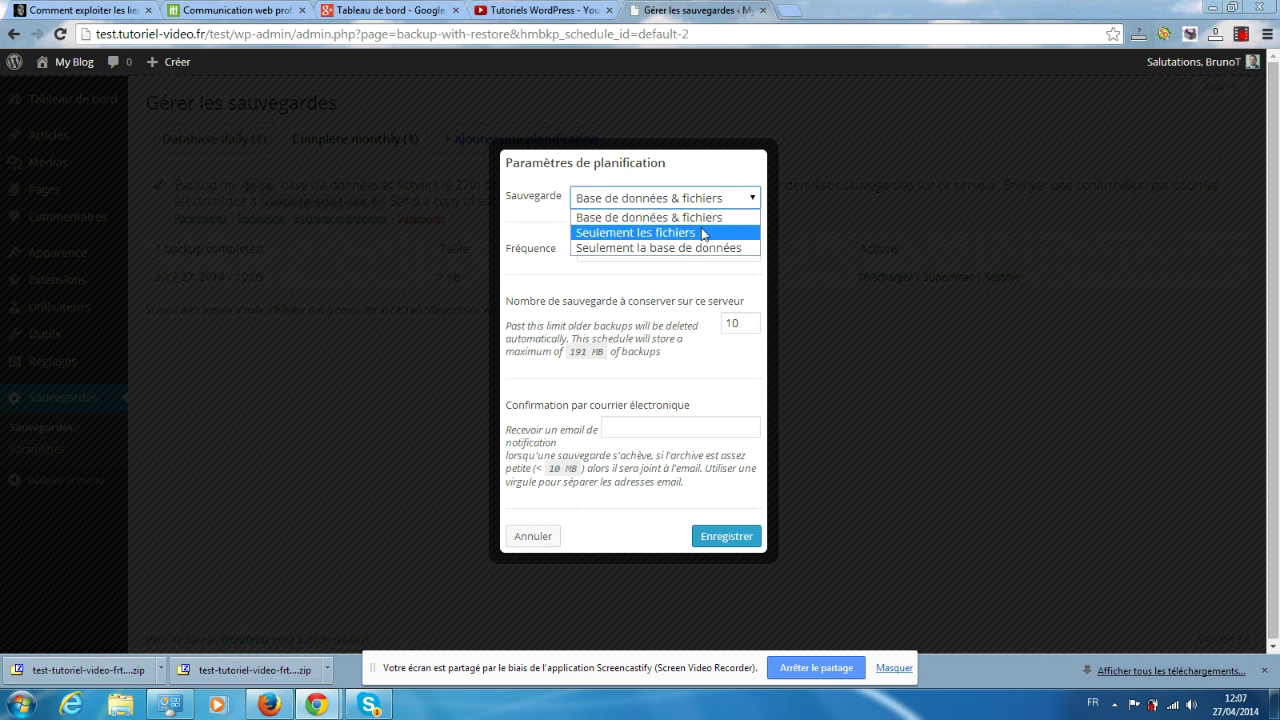
pyautogui.click(748, 201)
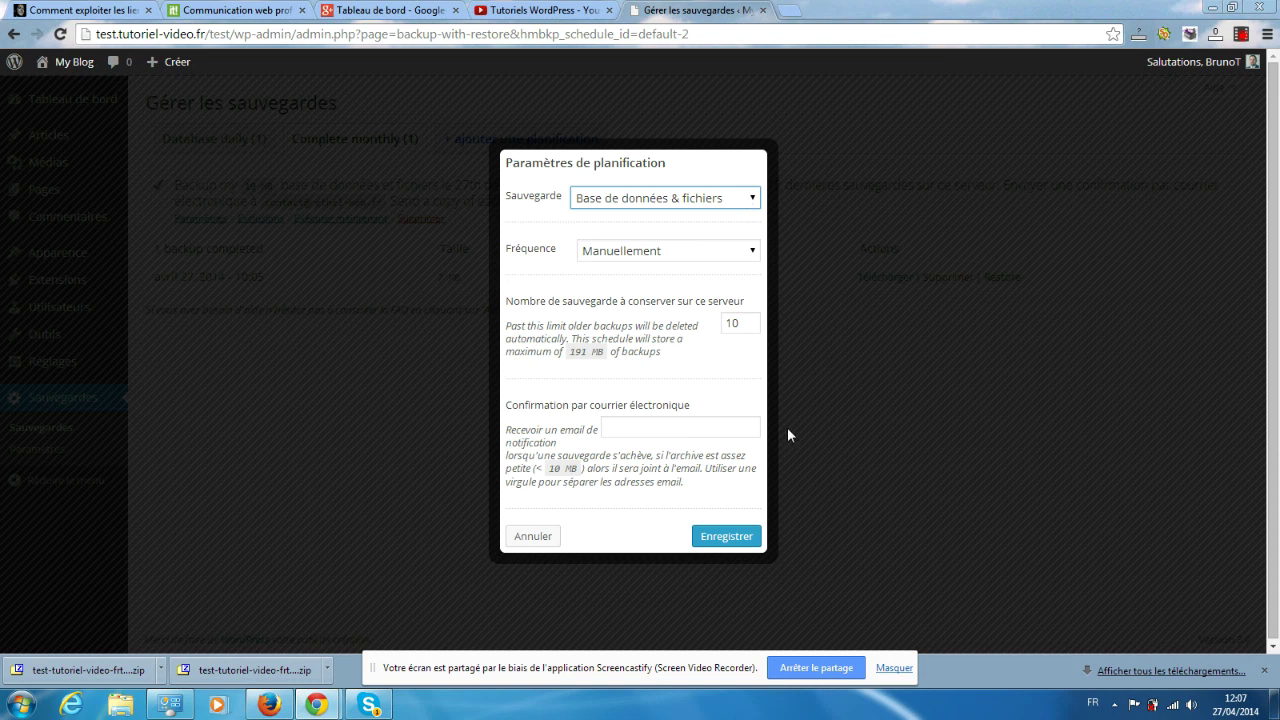
pyautogui.click(533, 537)
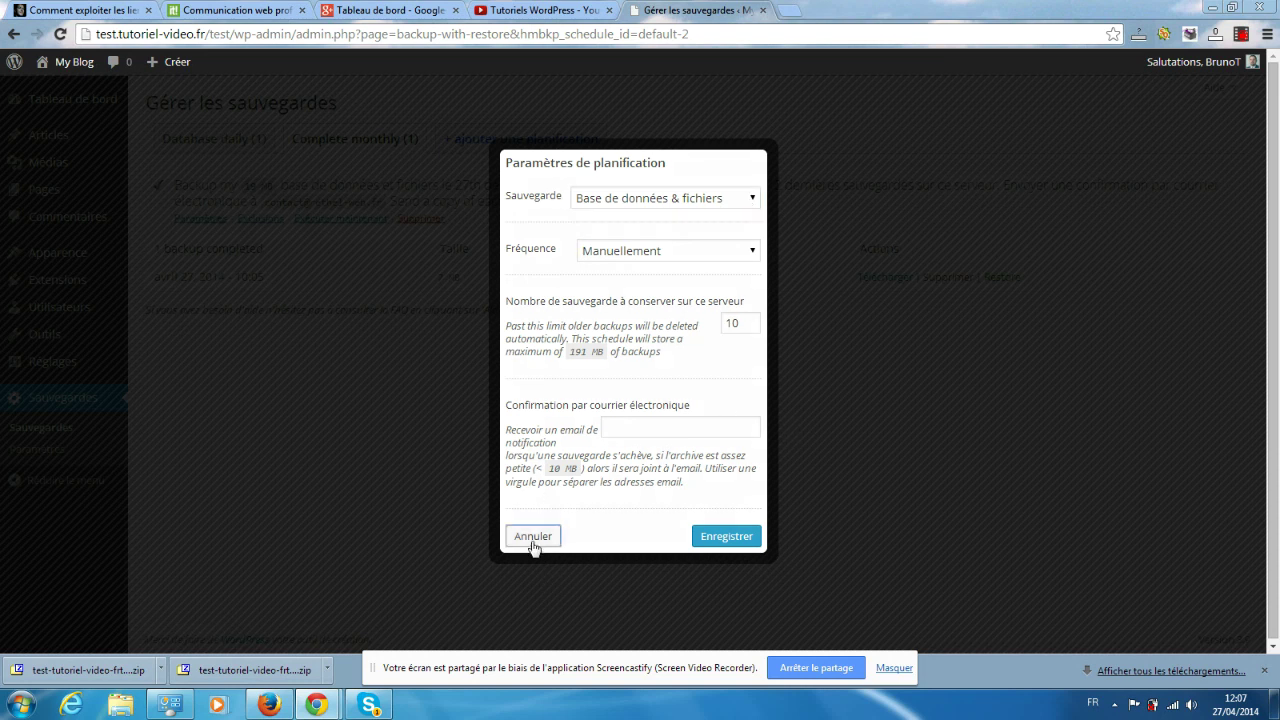